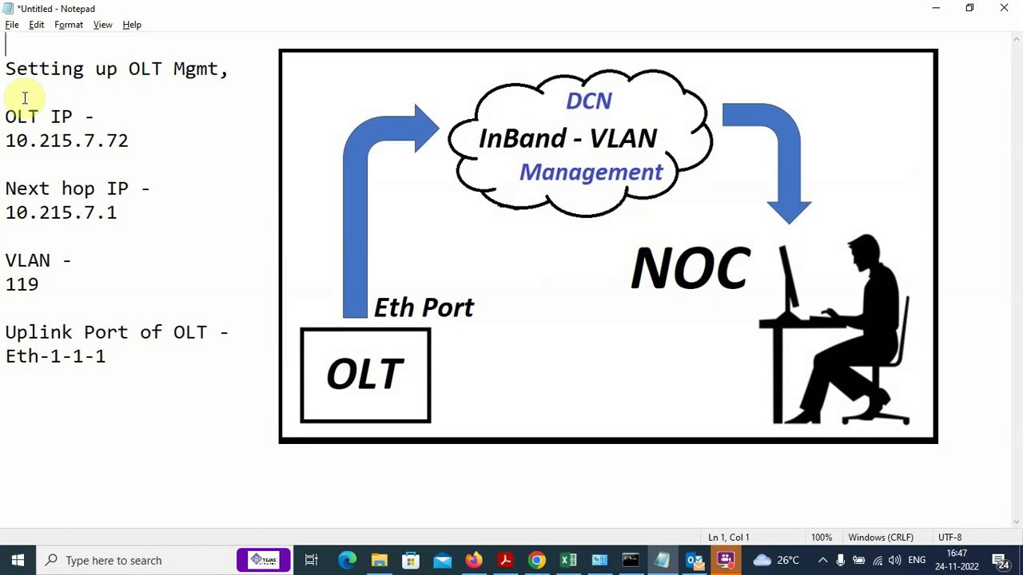
Review the OLT management notes covering the OLT IP, next hop IP and VLAN entries
{"action": "left_click", "coordinate": [1, 68]}
{"action": "left_click", "coordinate": [229, 66], "text": "shift"}
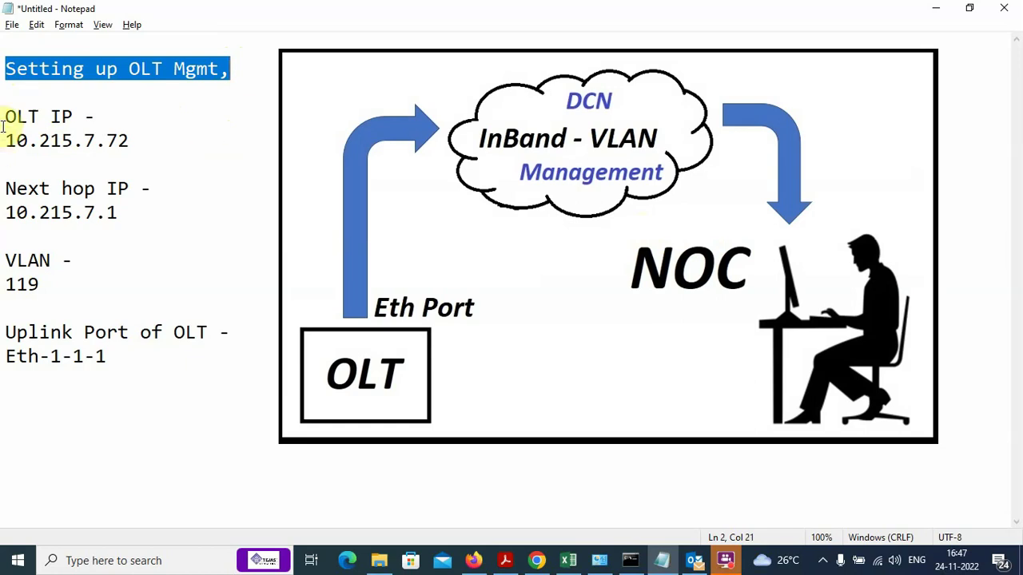
{"action": "left_click_drag", "start_coordinate": [5, 118], "coordinate": [102, 120]}
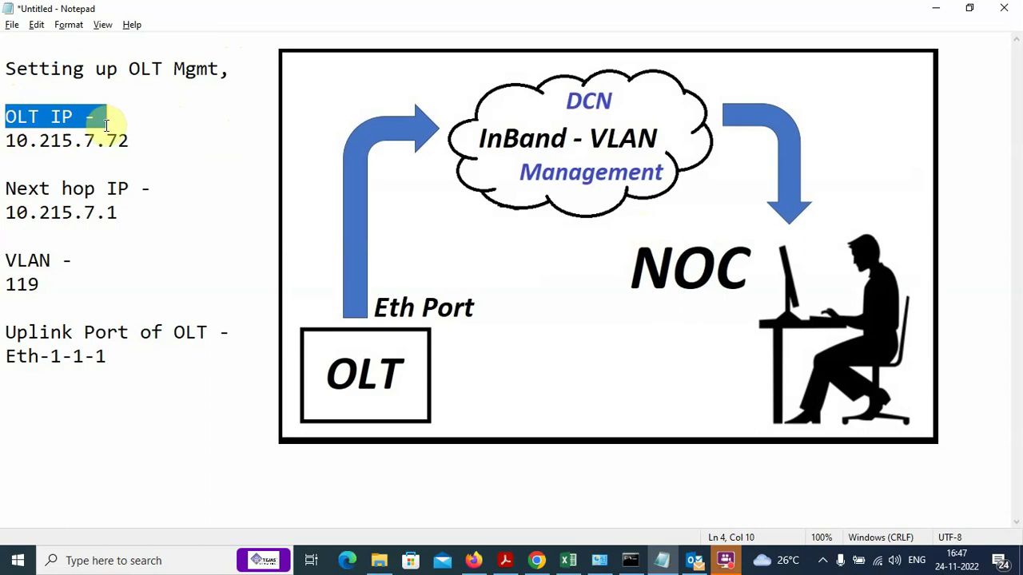
{"action": "left_click_drag", "start_coordinate": [6, 142], "coordinate": [134, 141]}
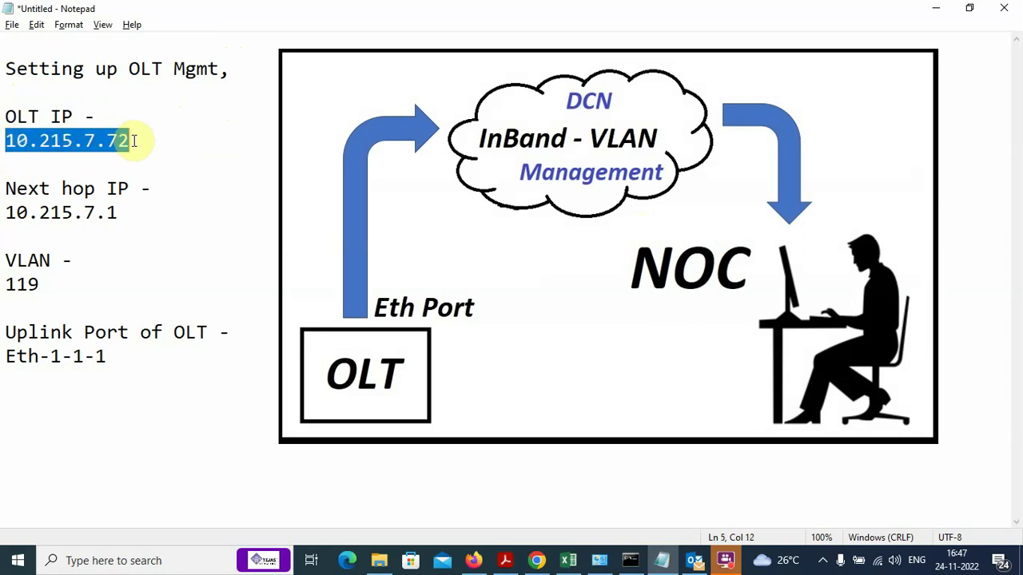
{"action": "left_click", "coordinate": [4, 190]}
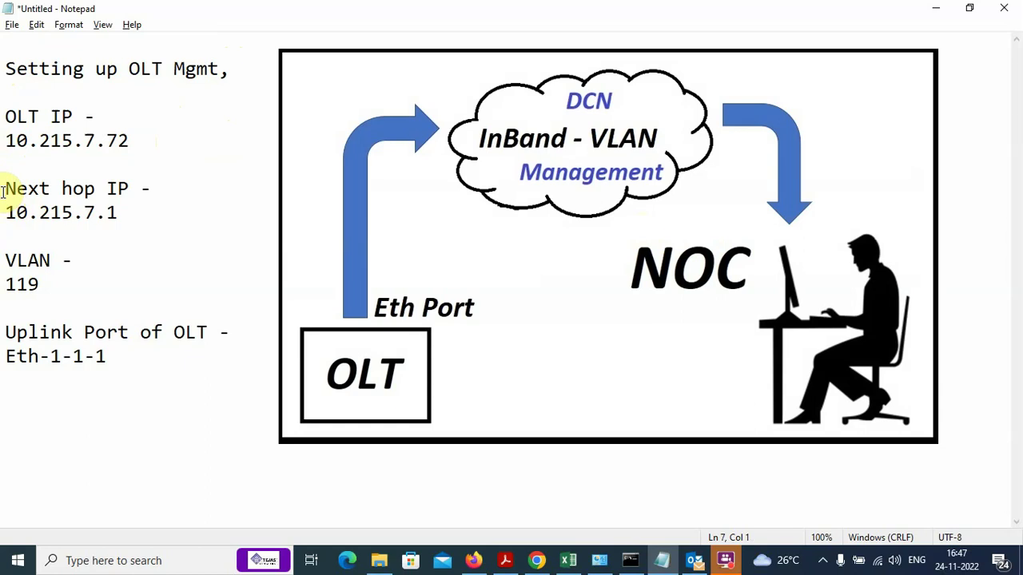
{"action": "left_click_drag", "start_coordinate": [4, 190], "coordinate": [168, 188]}
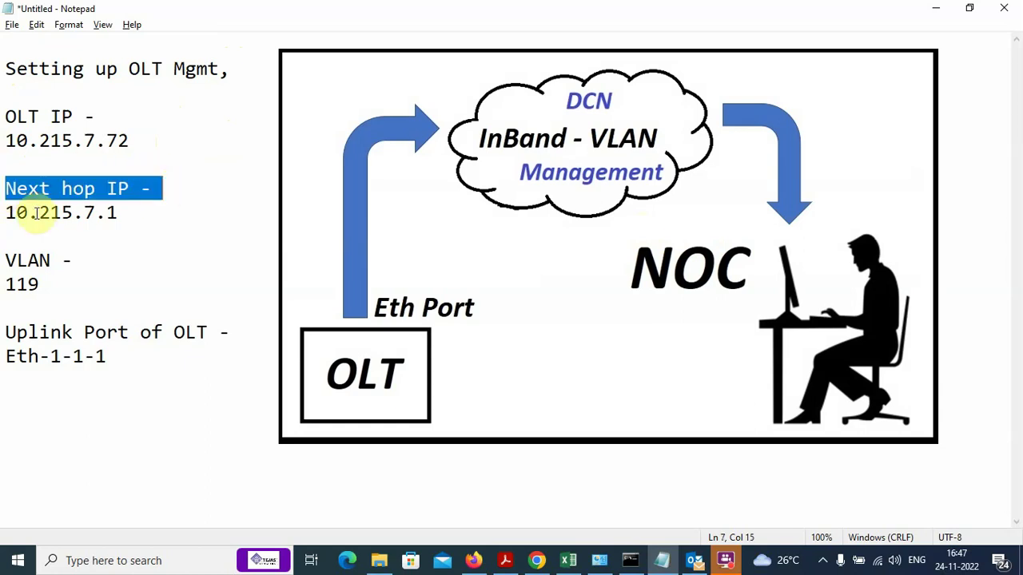
{"action": "left_click_drag", "start_coordinate": [8, 214], "coordinate": [162, 217]}
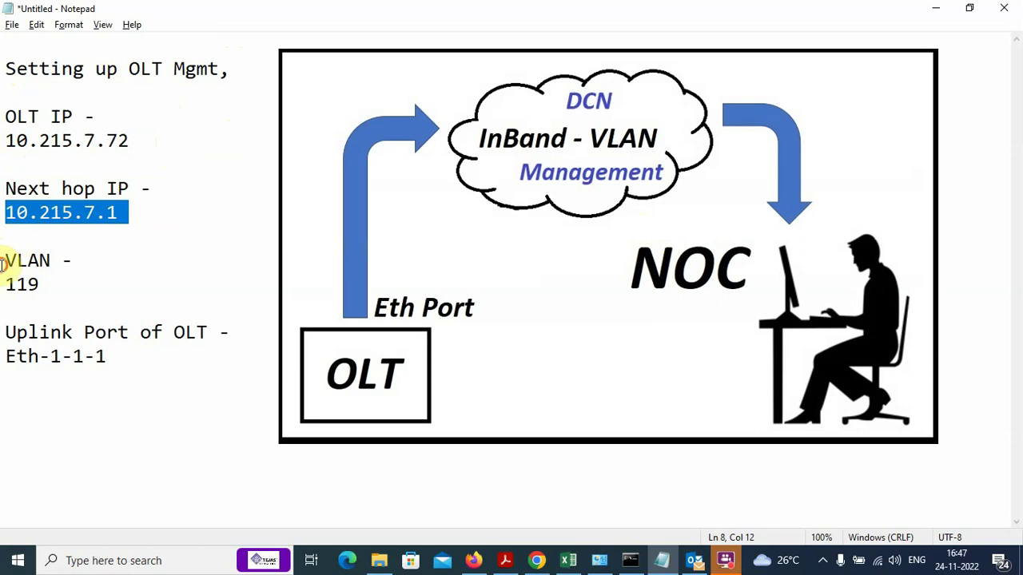
{"action": "left_click_drag", "start_coordinate": [4, 260], "coordinate": [83, 253]}
{"action": "left_click", "coordinate": [48, 284]}
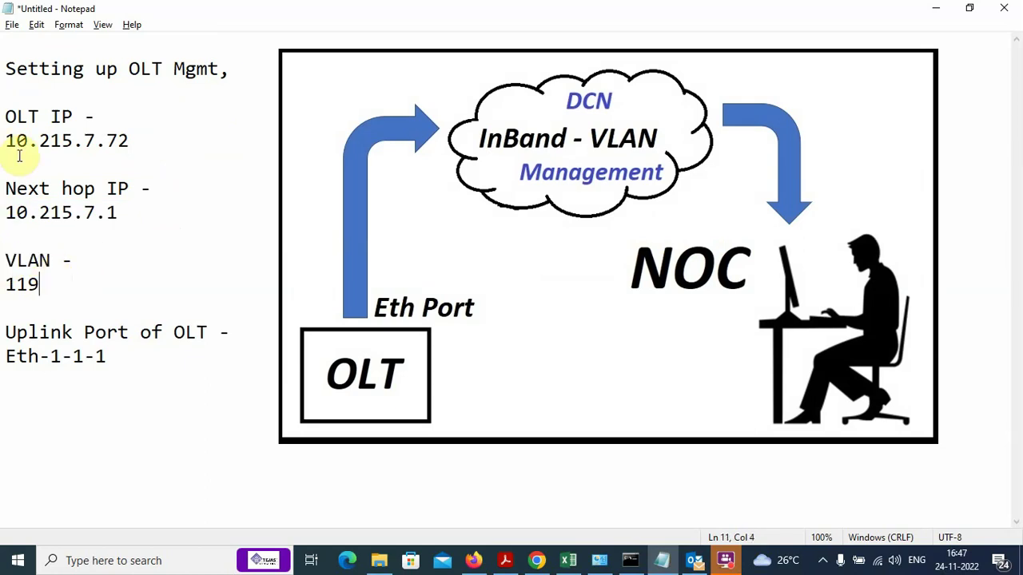
Review the notes' heading, the VLAN entry and the OLT uplink port Eth-1-1-1
{"action": "left_click_drag", "start_coordinate": [6, 68], "coordinate": [238, 62]}
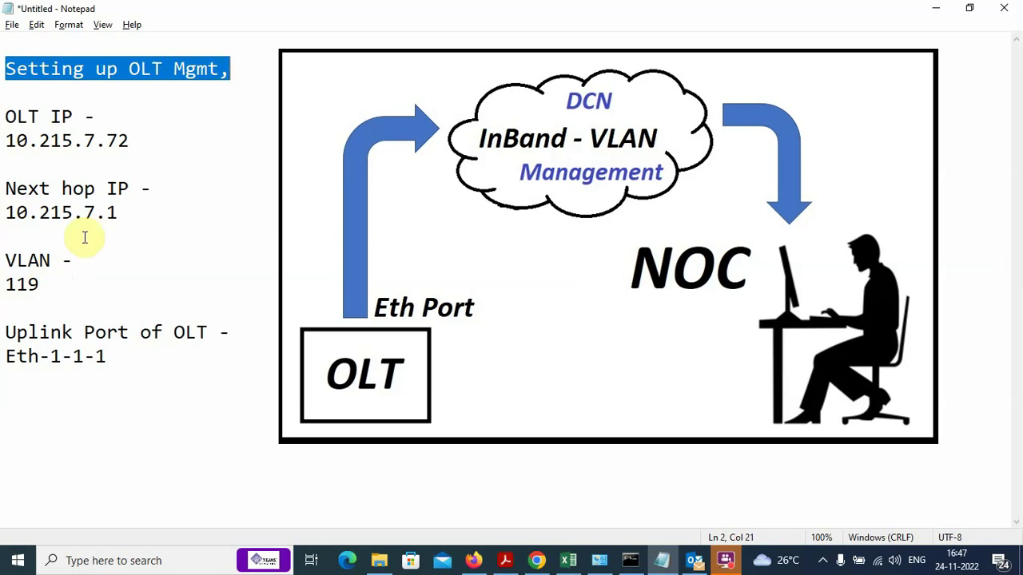
{"action": "left_click_drag", "start_coordinate": [7, 257], "coordinate": [50, 281]}
{"action": "left_click", "coordinate": [63, 291]}
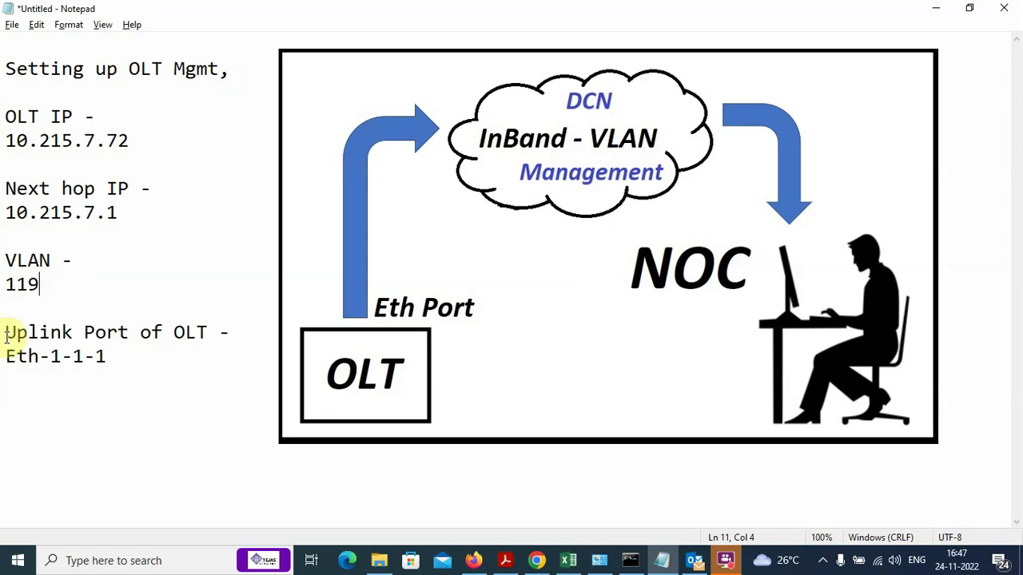
{"action": "left_click_drag", "start_coordinate": [5, 333], "coordinate": [236, 345]}
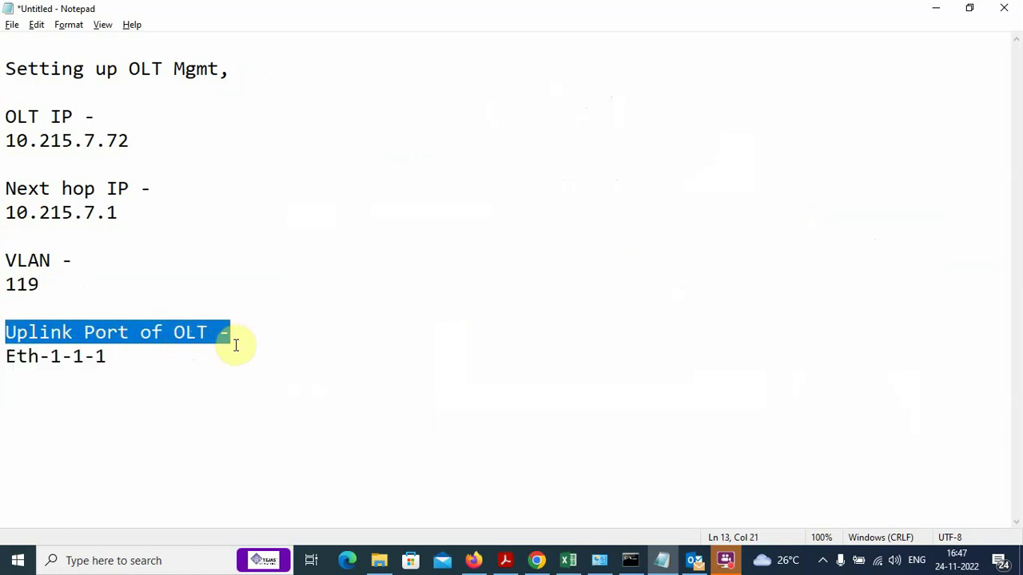
{"action": "left_click", "coordinate": [107, 356]}
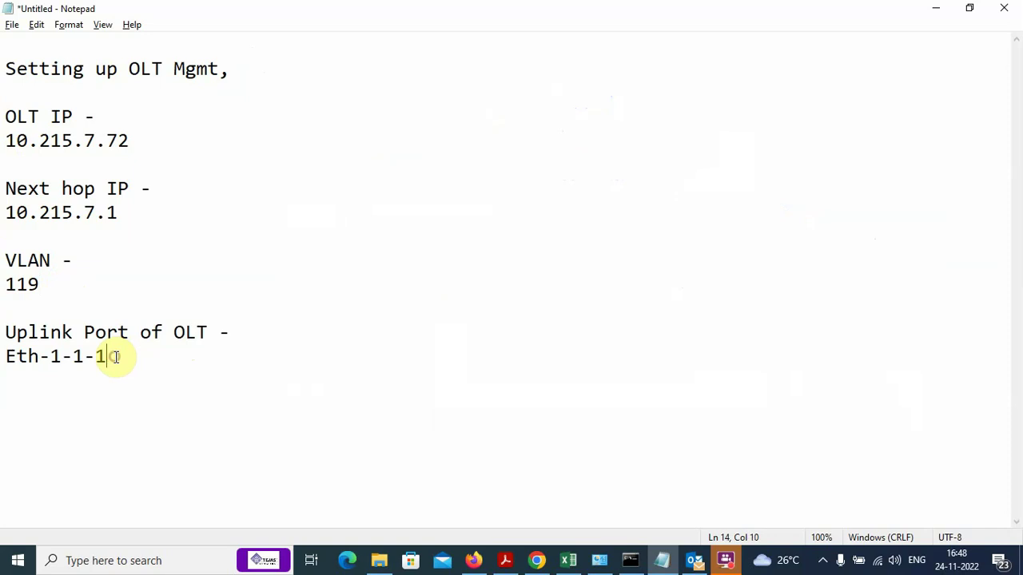
{"action": "double_click", "coordinate": [23, 357]}
{"action": "left_click_drag", "start_coordinate": [23, 356], "coordinate": [103, 356]}
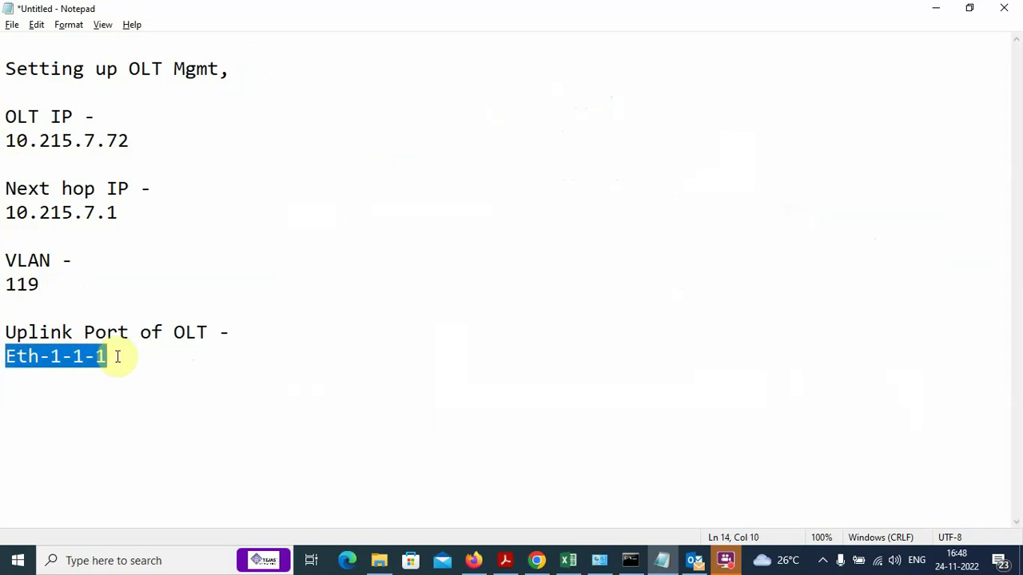
{"action": "left_click", "coordinate": [117, 356]}
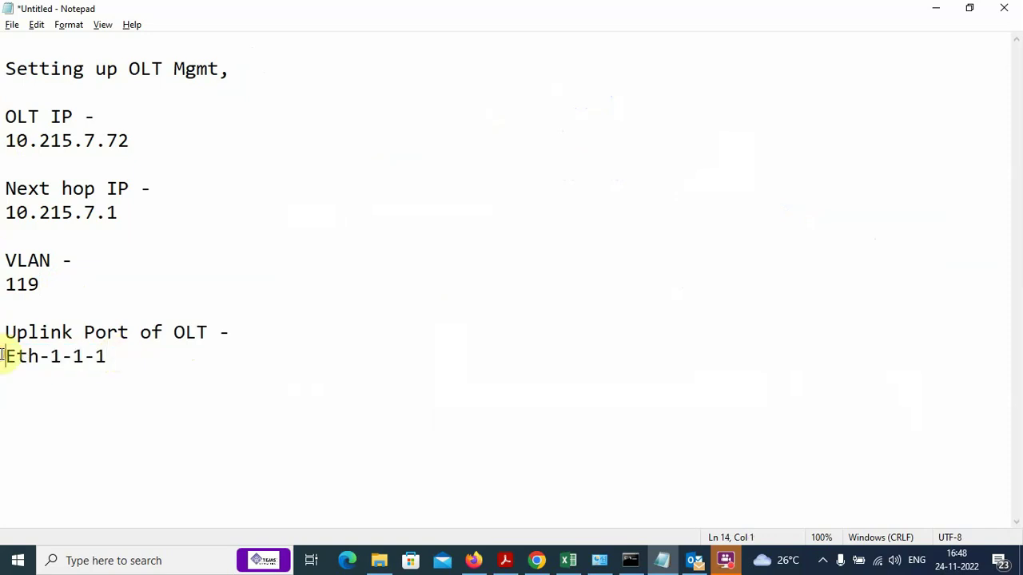
{"action": "left_click_drag", "start_coordinate": [3, 356], "coordinate": [127, 369]}
{"action": "left_click", "coordinate": [125, 356]}
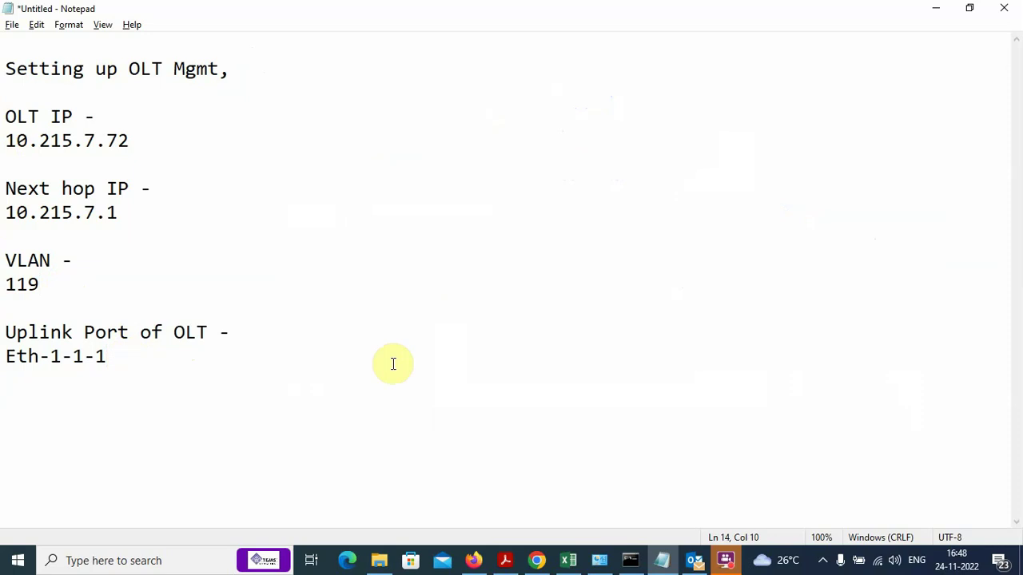
Switch to Firefox and open the port list of the slot 1 card from the node inventory
{"action": "left_click", "coordinate": [474, 560]}
{"action": "scroll", "coordinate": [88, 360], "scroll_direction": "down", "scroll_amount": 10}
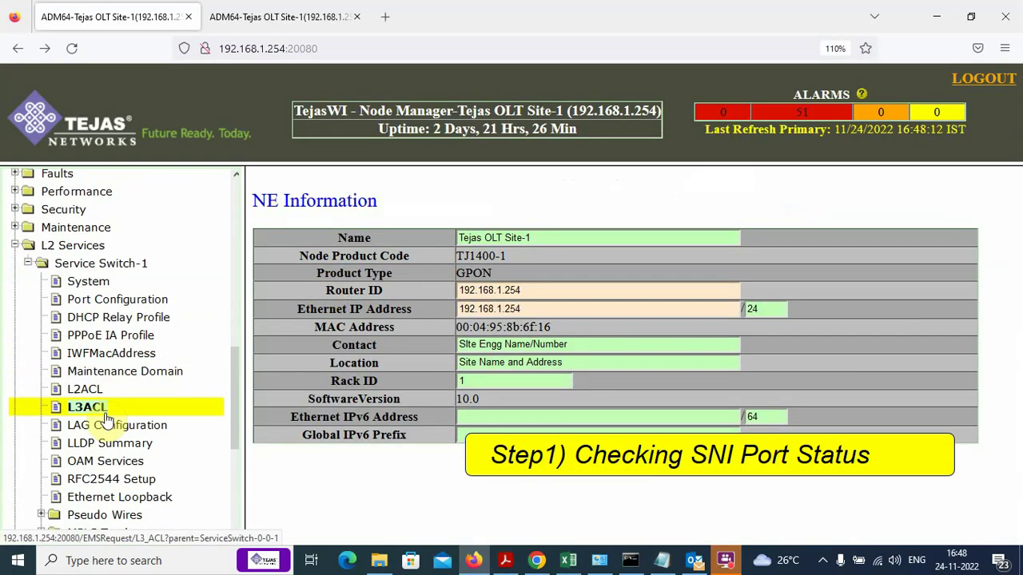
{"action": "scroll", "coordinate": [96, 427], "scroll_direction": "down", "scroll_amount": 6}
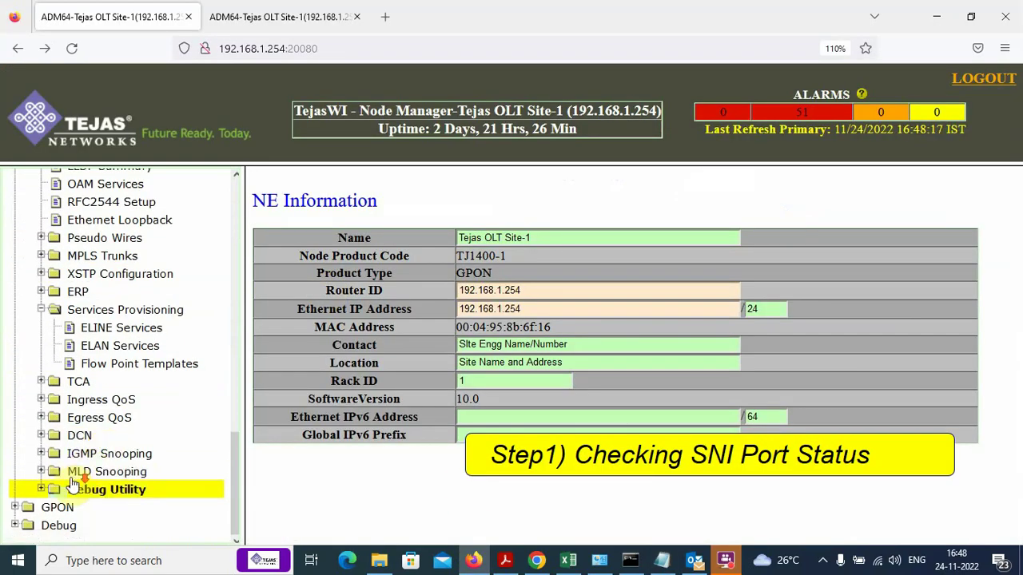
{"action": "scroll", "coordinate": [78, 455], "scroll_direction": "up", "scroll_amount": 5}
{"action": "scroll", "coordinate": [76, 335], "scroll_direction": "up", "scroll_amount": 12}
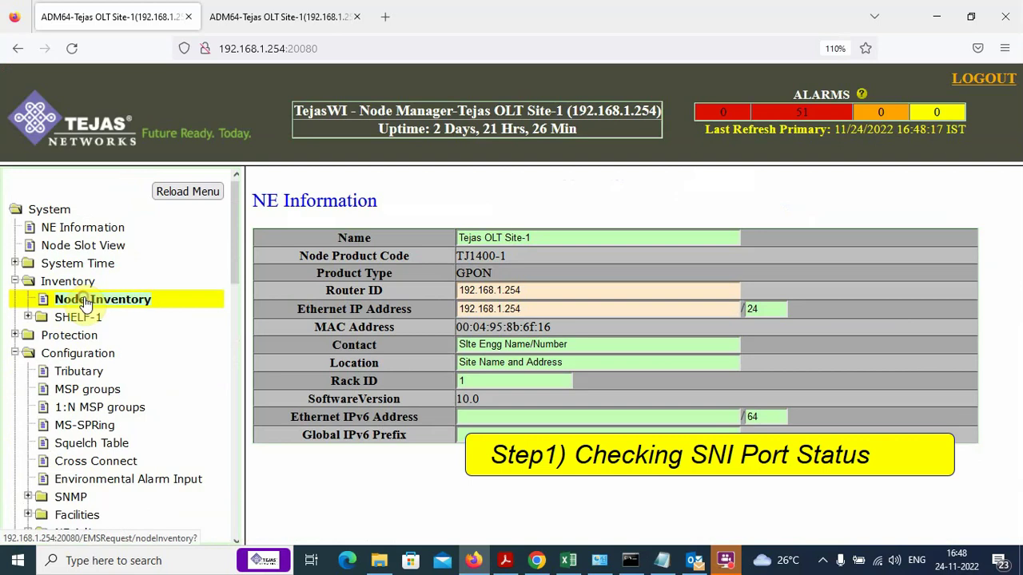
{"action": "left_click", "coordinate": [84, 301]}
{"action": "left_click", "coordinate": [269, 347]}
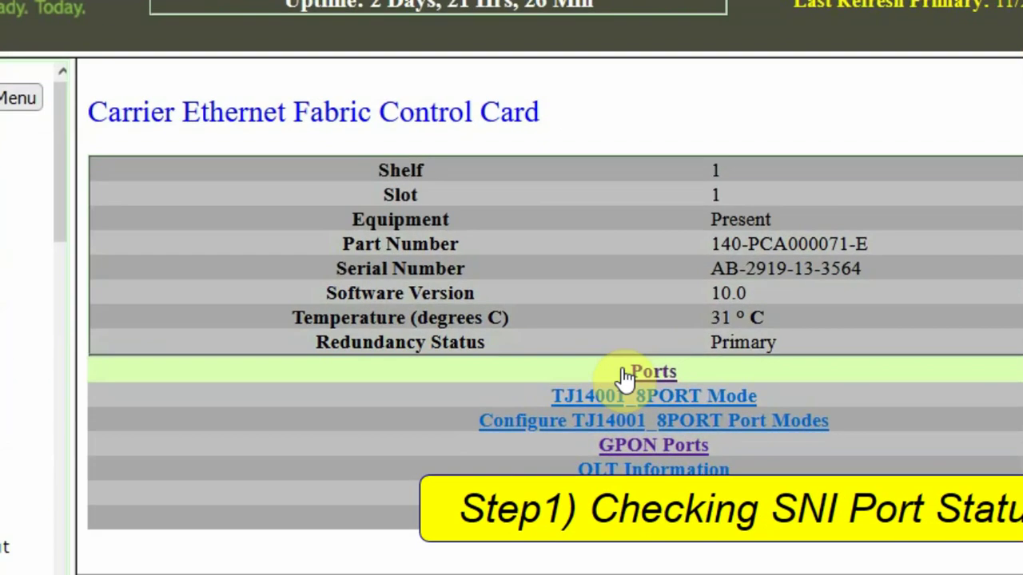
{"action": "left_click", "coordinate": [614, 367]}
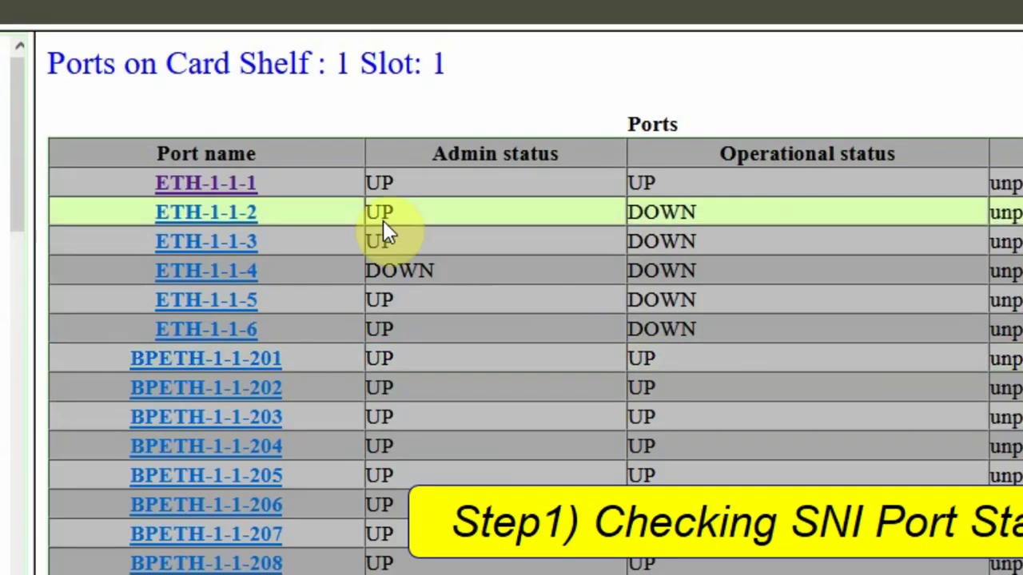
Open the ETH-1-1-1 port provisioning page and check its admin status and link status
{"action": "left_click", "coordinate": [169, 187]}
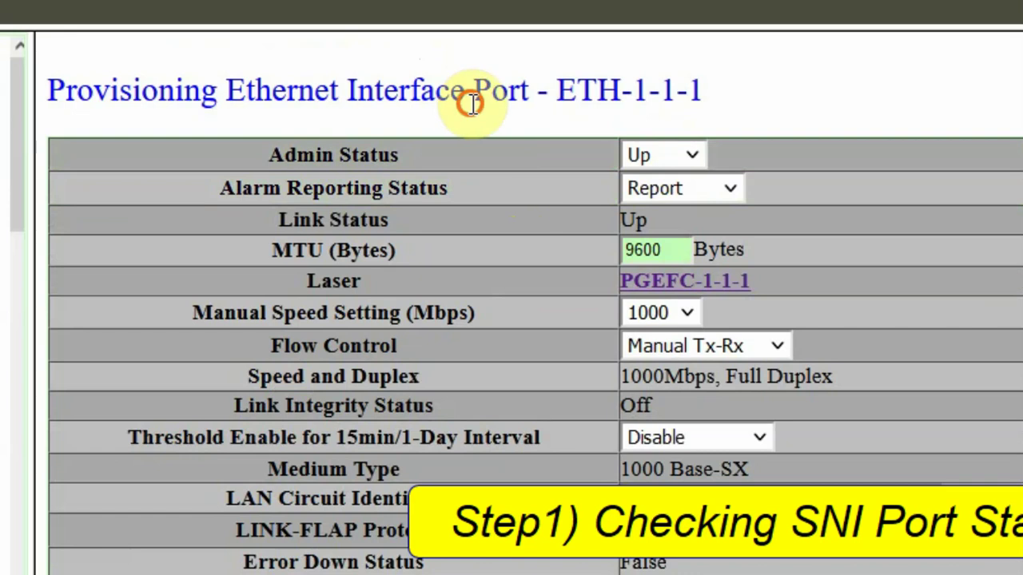
{"action": "left_click_drag", "start_coordinate": [472, 102], "coordinate": [712, 88]}
{"action": "left_click_drag", "start_coordinate": [251, 155], "coordinate": [441, 156]}
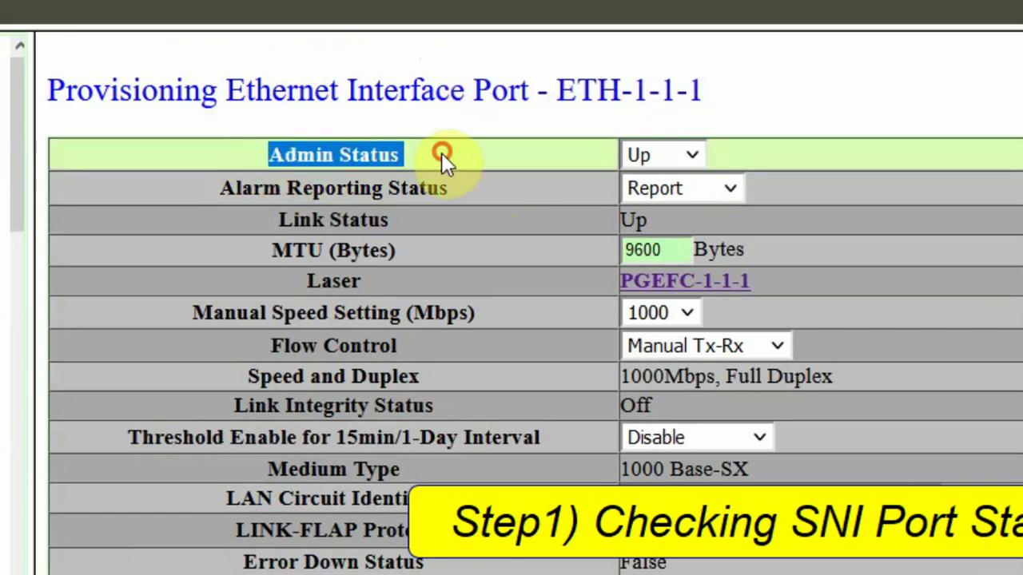
{"action": "left_click_drag", "start_coordinate": [263, 222], "coordinate": [669, 221]}
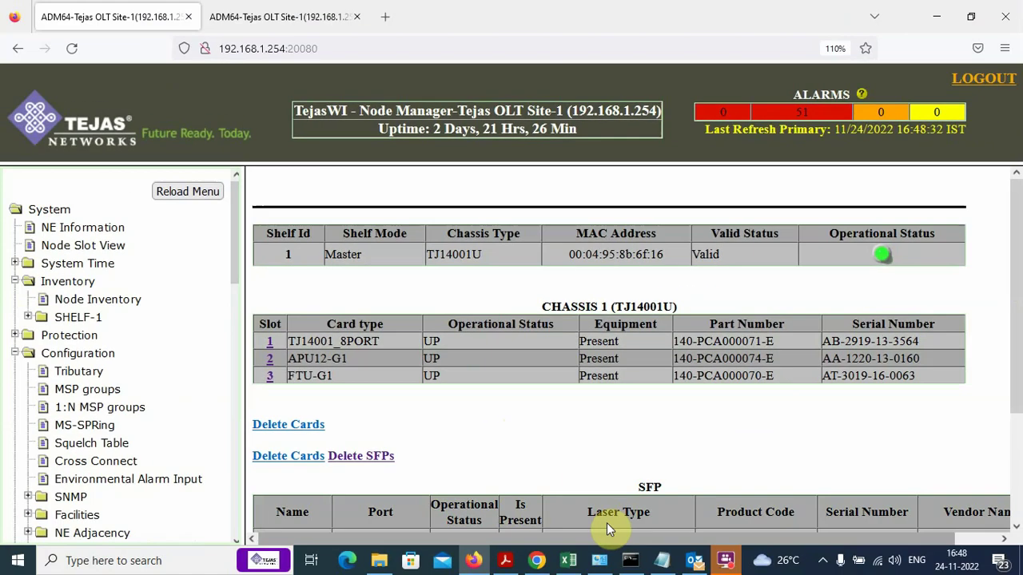
Switch to Notepad and check the OLT IP address in the management notes
{"action": "left_click", "coordinate": [662, 560]}
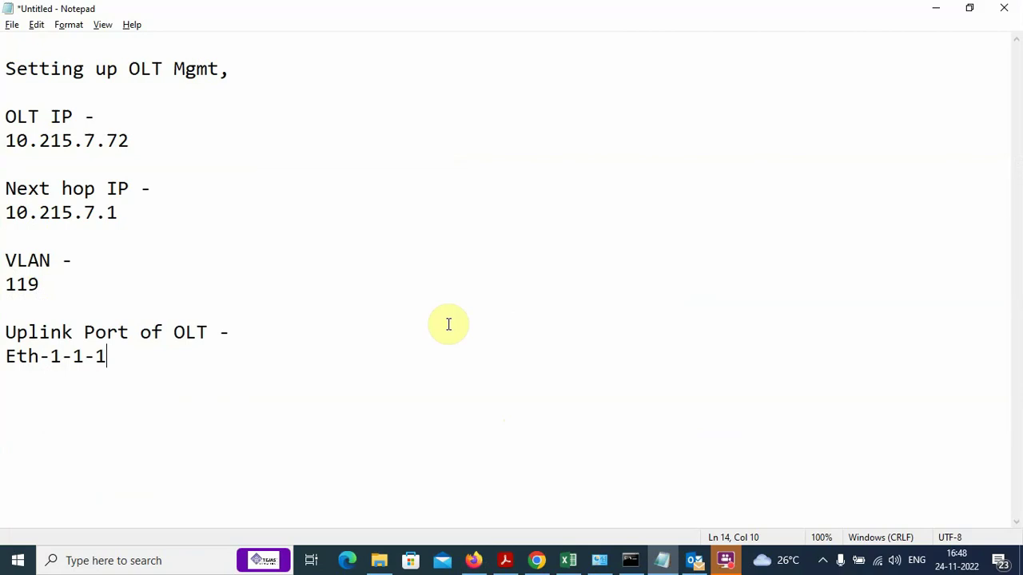
{"action": "left_click_drag", "start_coordinate": [3, 144], "coordinate": [141, 141]}
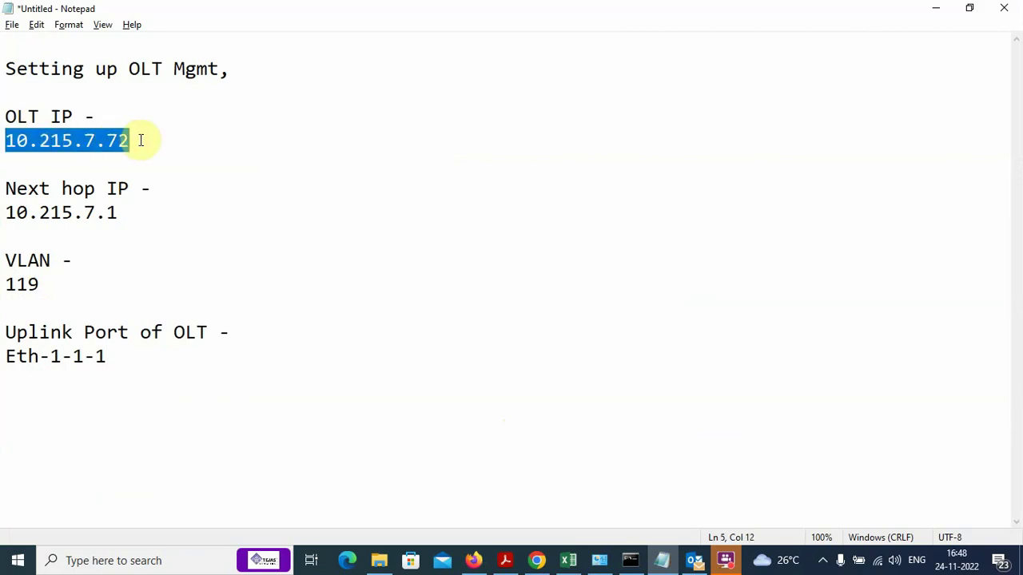
{"action": "left_click", "coordinate": [140, 140]}
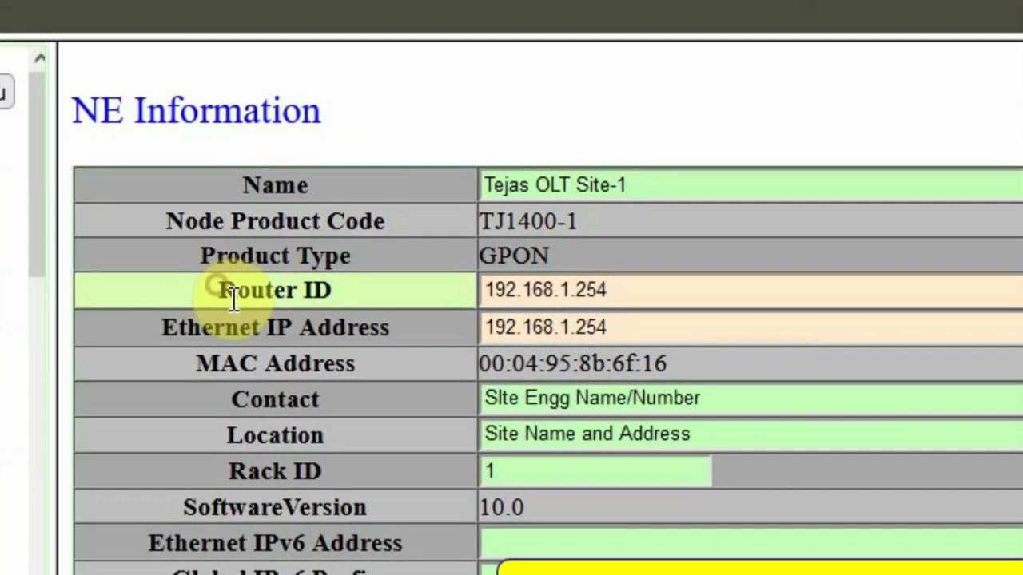
Copy the OLT IP from the Notepad notes, then set the Router ID in NE Information to 10.215.7.73 and submit it
{"action": "left_click_drag", "start_coordinate": [326, 289], "coordinate": [382, 285]}
{"action": "left_click_drag", "start_coordinate": [608, 289], "coordinate": [448, 294]}
{"action": "left_click", "coordinate": [624, 292]}
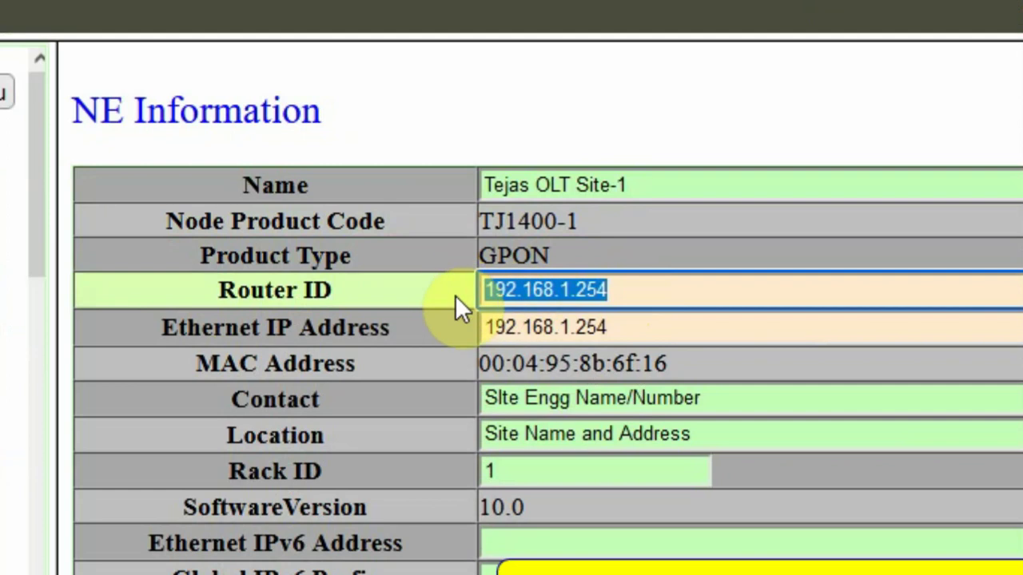
{"action": "key", "text": "End"}
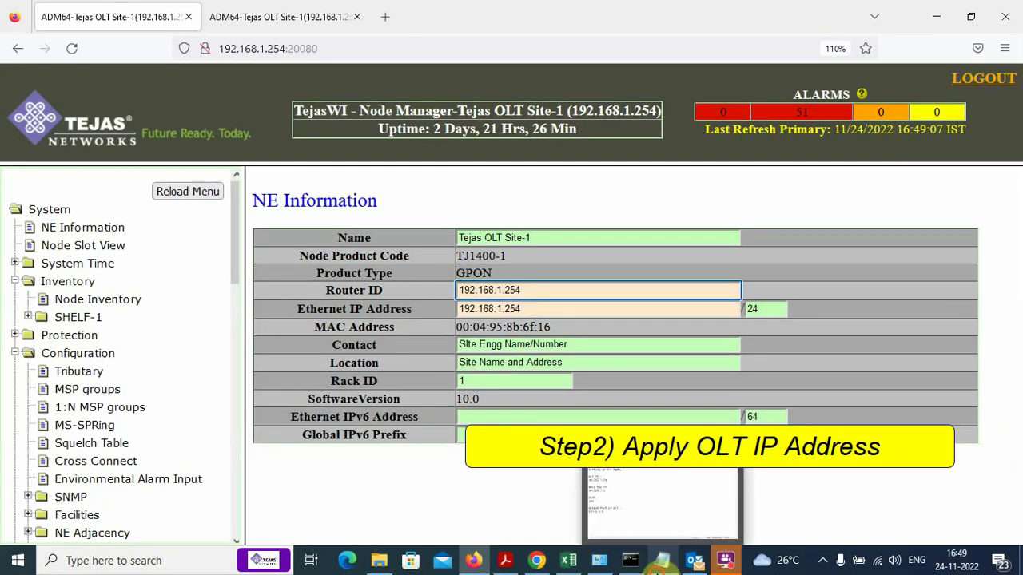
{"action": "left_click", "coordinate": [662, 560]}
{"action": "left_click_drag", "start_coordinate": [132, 141], "coordinate": [7, 152]}
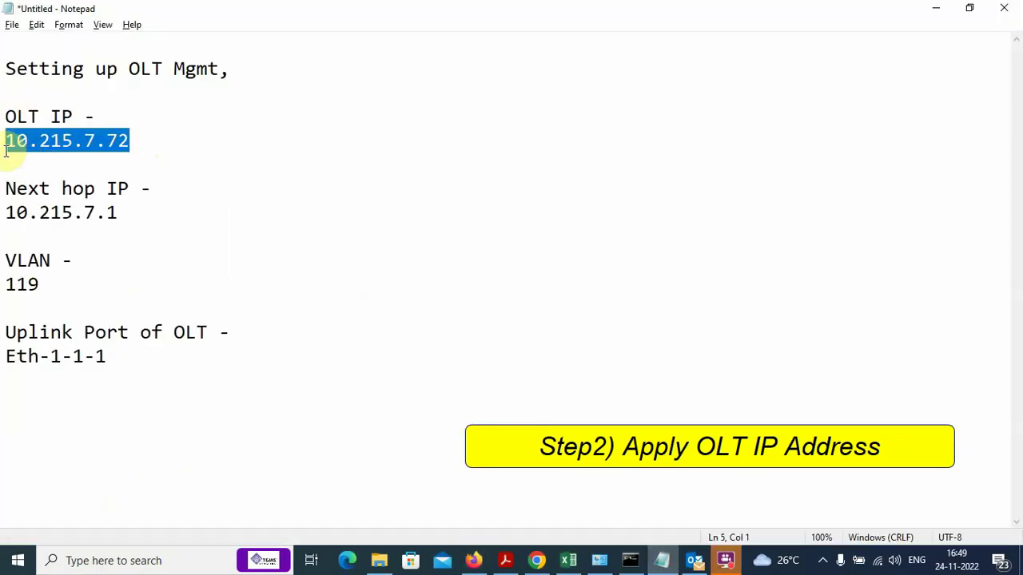
{"action": "right_click", "coordinate": [18, 145]}
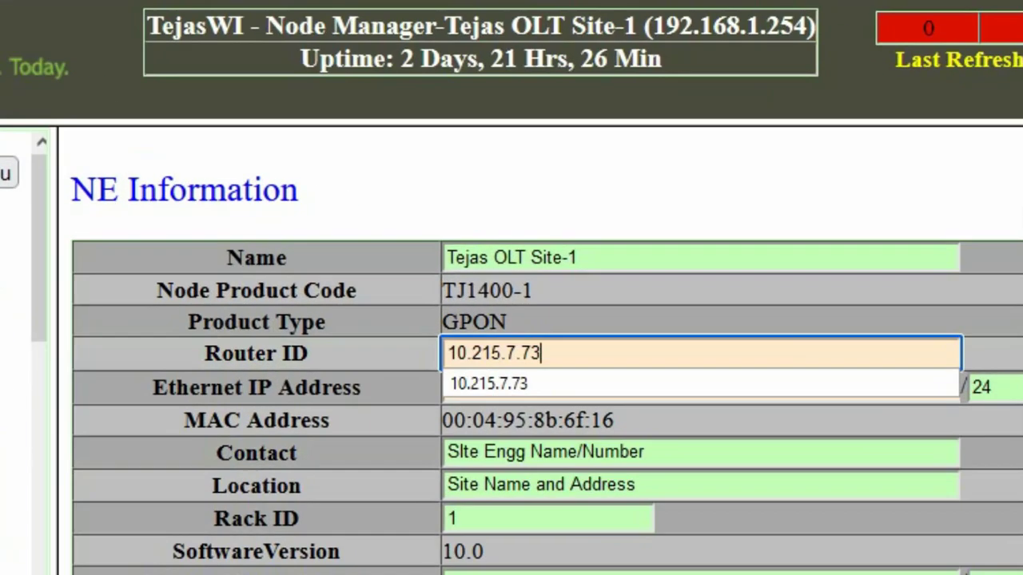
{"action": "key", "text": "Return"}
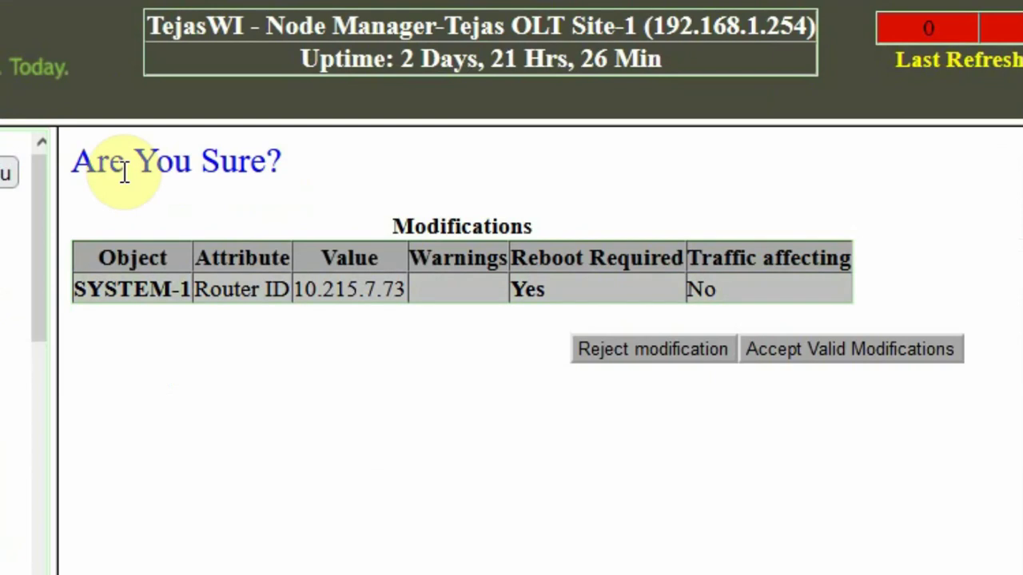
Review the Router ID modification's value and its reboot requirement on the confirmation page
{"action": "left_click_drag", "start_coordinate": [121, 170], "coordinate": [289, 144]}
{"action": "left_click", "coordinate": [312, 142]}
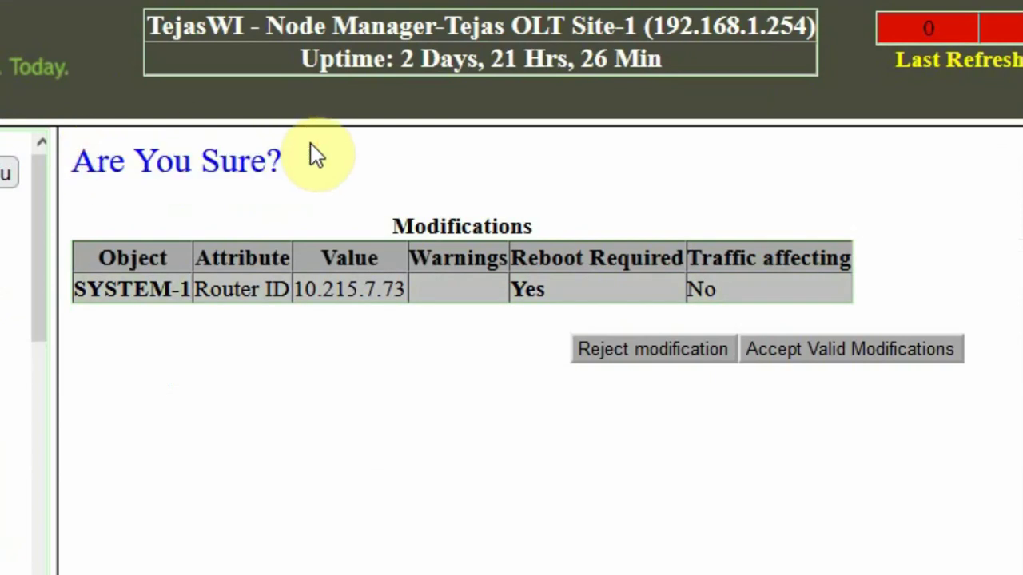
{"action": "left_click_drag", "start_coordinate": [290, 303], "coordinate": [424, 318]}
{"action": "left_click", "coordinate": [400, 338]}
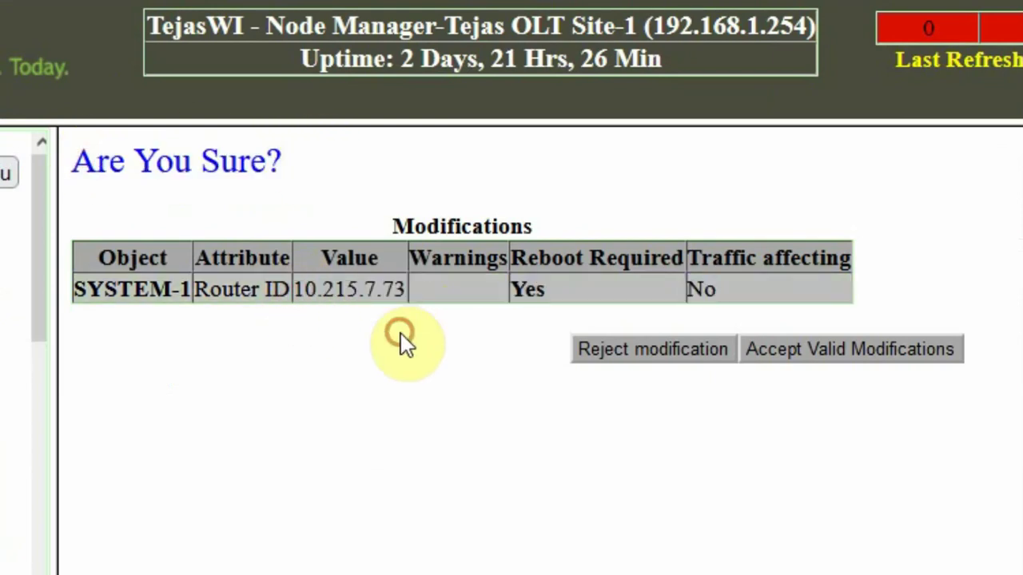
{"action": "left_click_drag", "start_coordinate": [511, 257], "coordinate": [685, 255]}
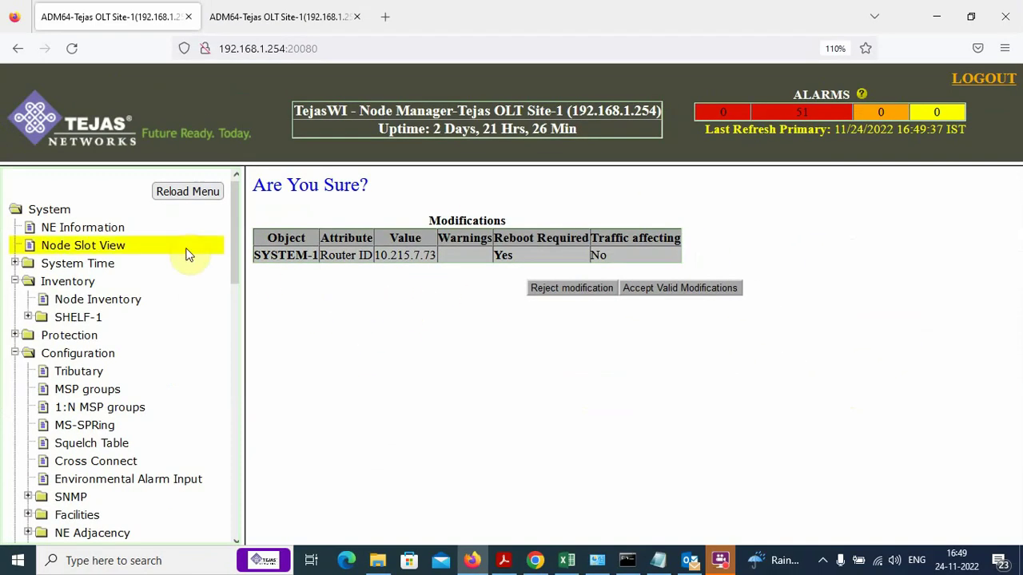
Reopen NE Information and check the Router ID
{"action": "left_click", "coordinate": [94, 232]}
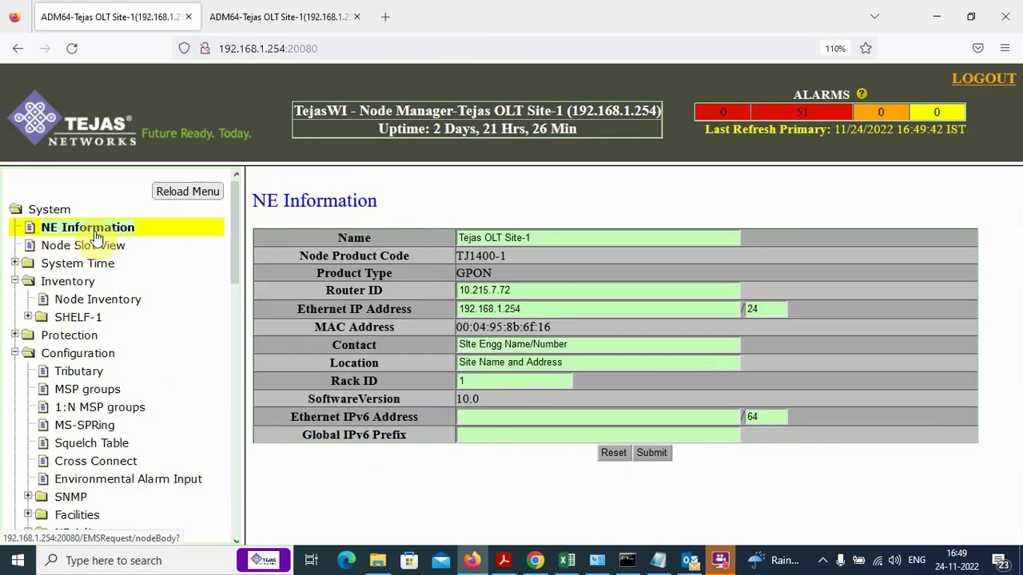
{"action": "double_click", "coordinate": [547, 291]}
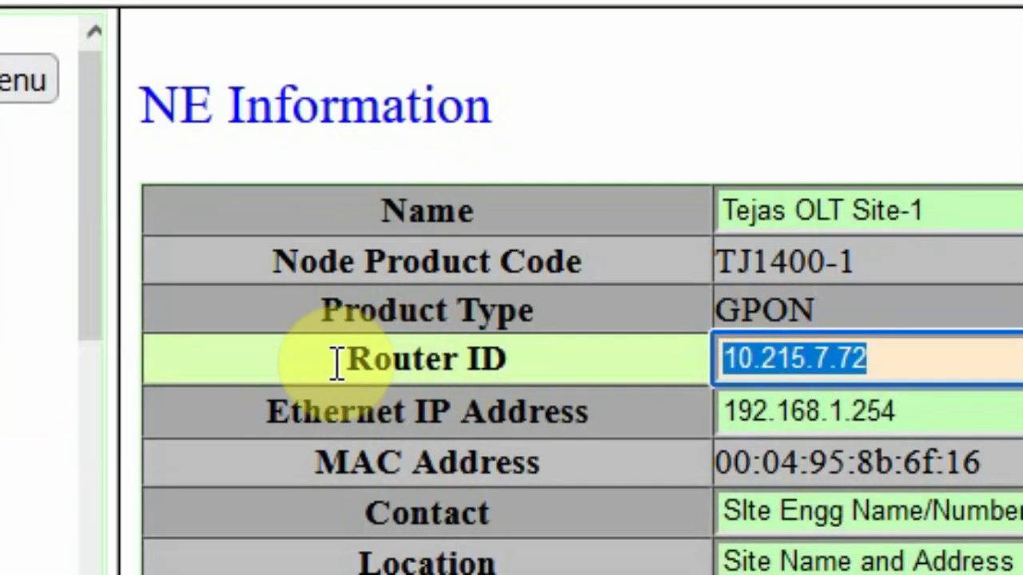
Compare the Router ID in NE Information with the IP addresses in the Notepad management notes
{"action": "left_click_drag", "start_coordinate": [723, 360], "coordinate": [907, 363]}
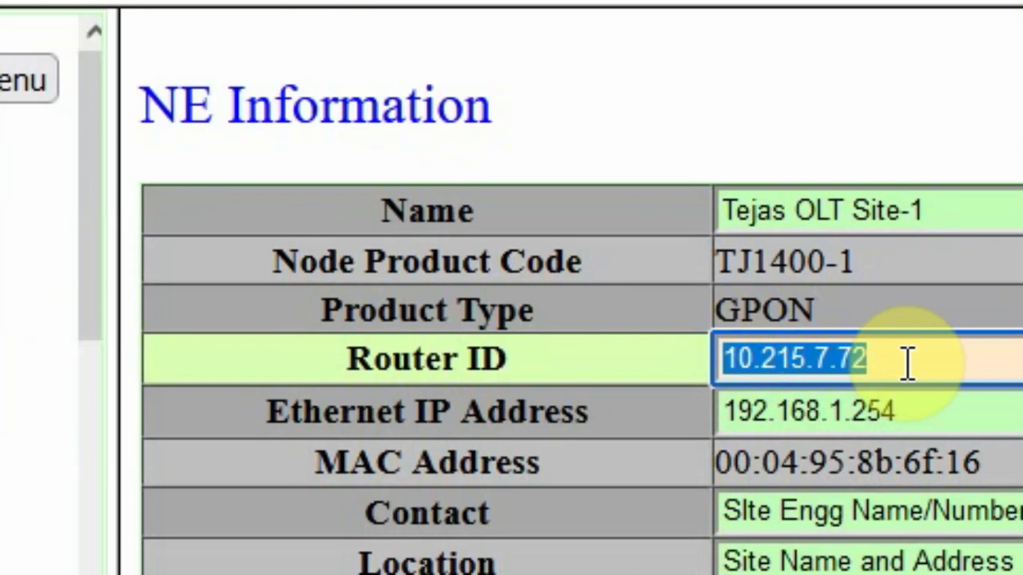
{"action": "left_click", "coordinate": [907, 363]}
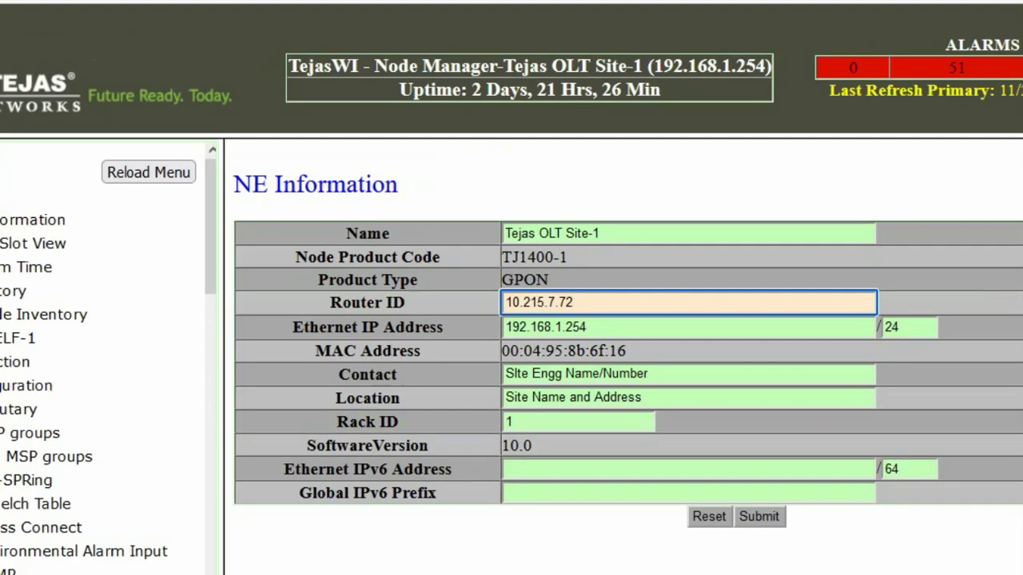
{"action": "key", "text": "alt+Tab"}
{"action": "left_click", "coordinate": [217, 287]}
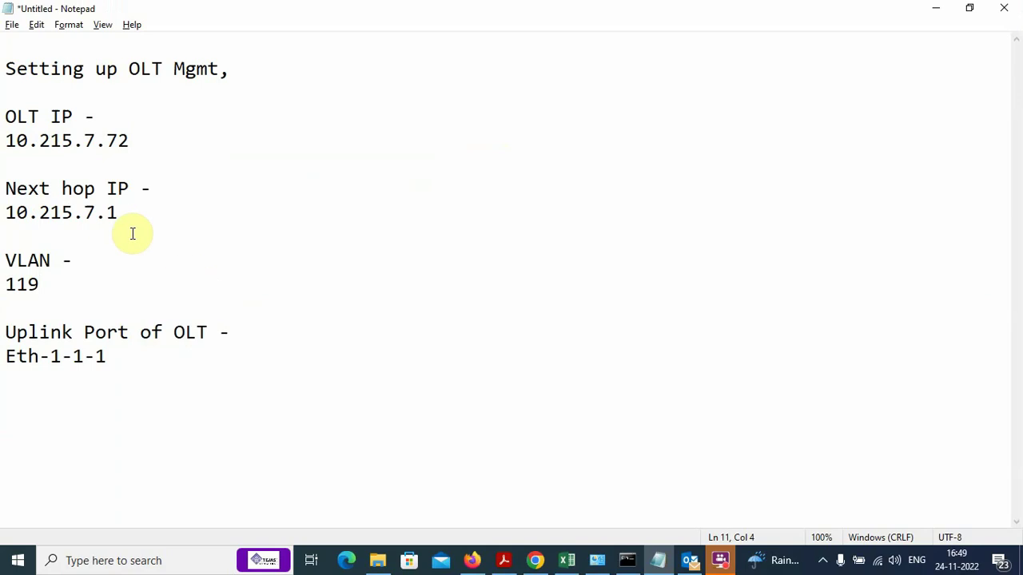
{"action": "left_click_drag", "start_coordinate": [144, 210], "coordinate": [3, 193]}
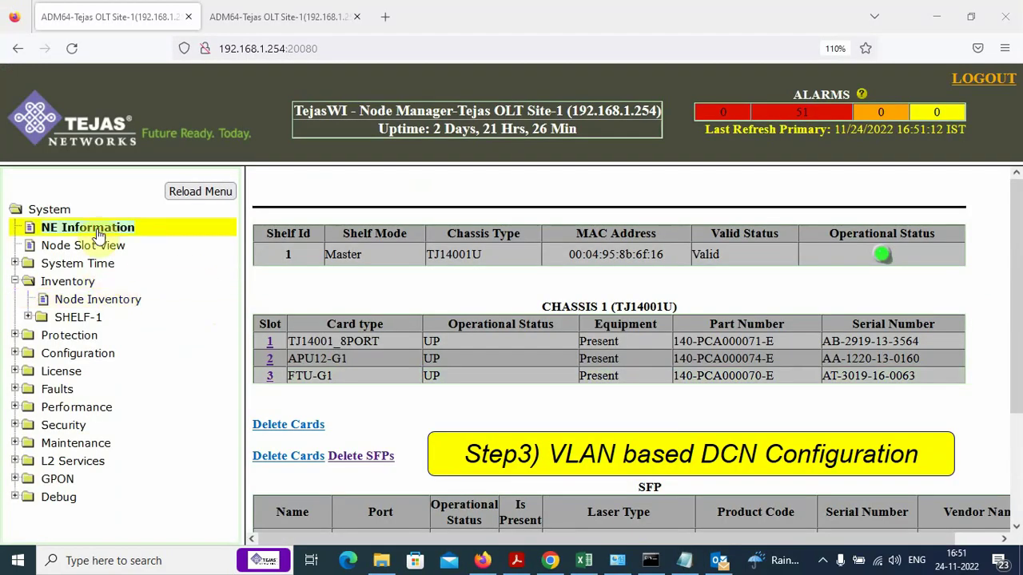
{"action": "left_click", "coordinate": [95, 227]}
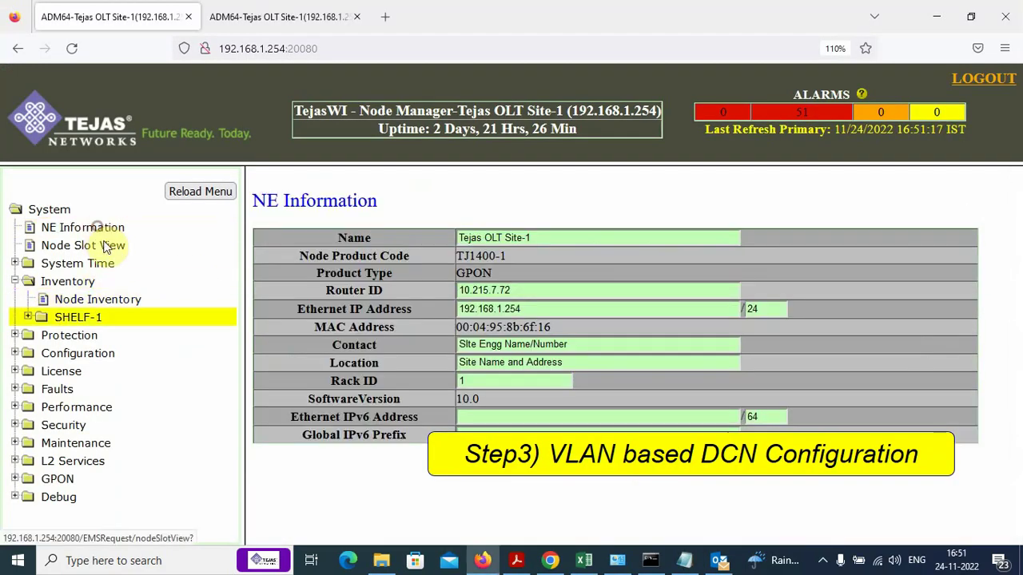
{"action": "left_click_drag", "start_coordinate": [309, 293], "coordinate": [456, 294]}
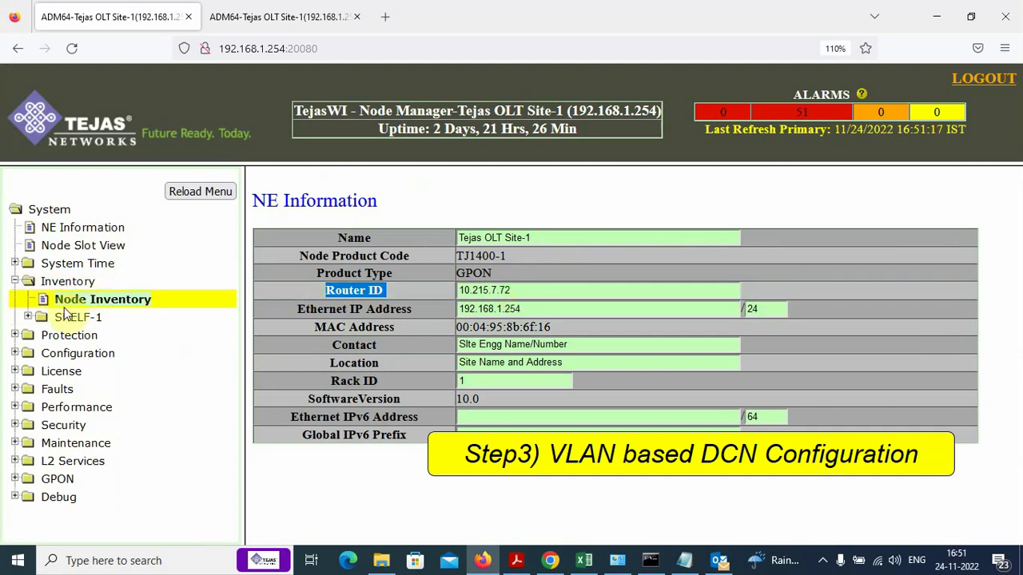
Open the DCN network interface configuration and start provisioning a new management VLAN interface on ServiceSwitch-0-0-1
{"action": "left_click", "coordinate": [72, 356]}
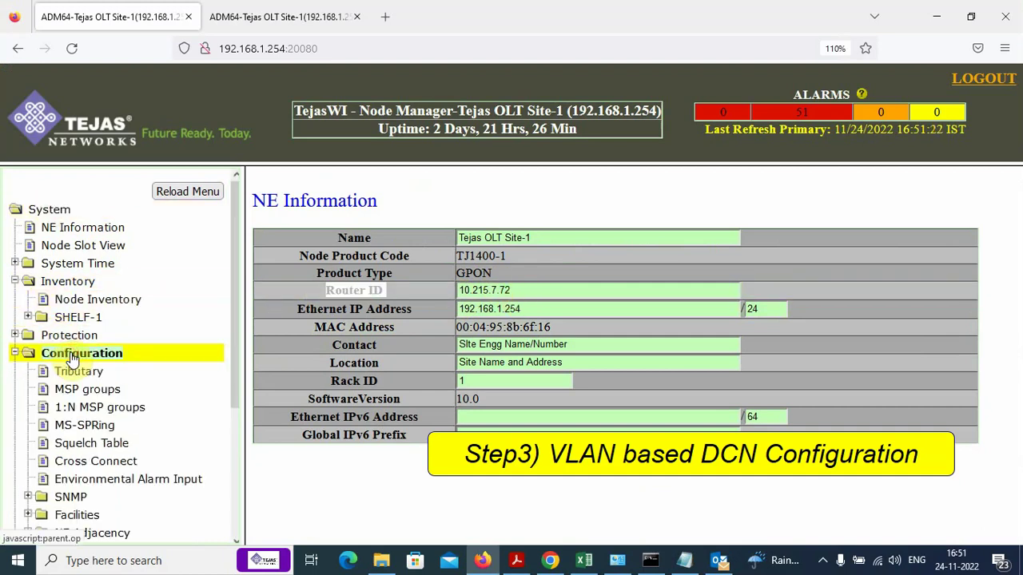
{"action": "scroll", "coordinate": [181, 358], "scroll_direction": "down", "scroll_amount": 4}
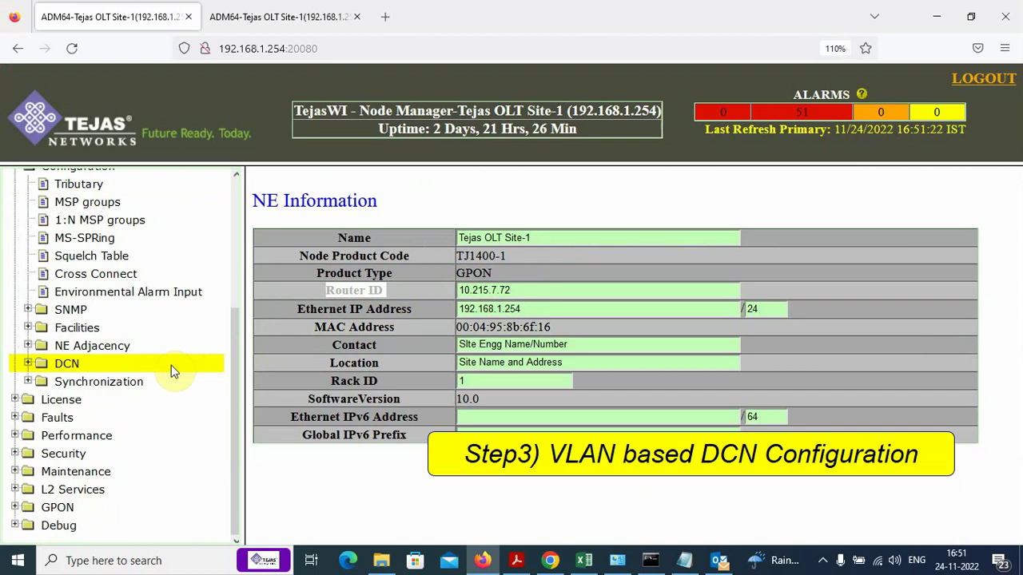
{"action": "left_click", "coordinate": [171, 364]}
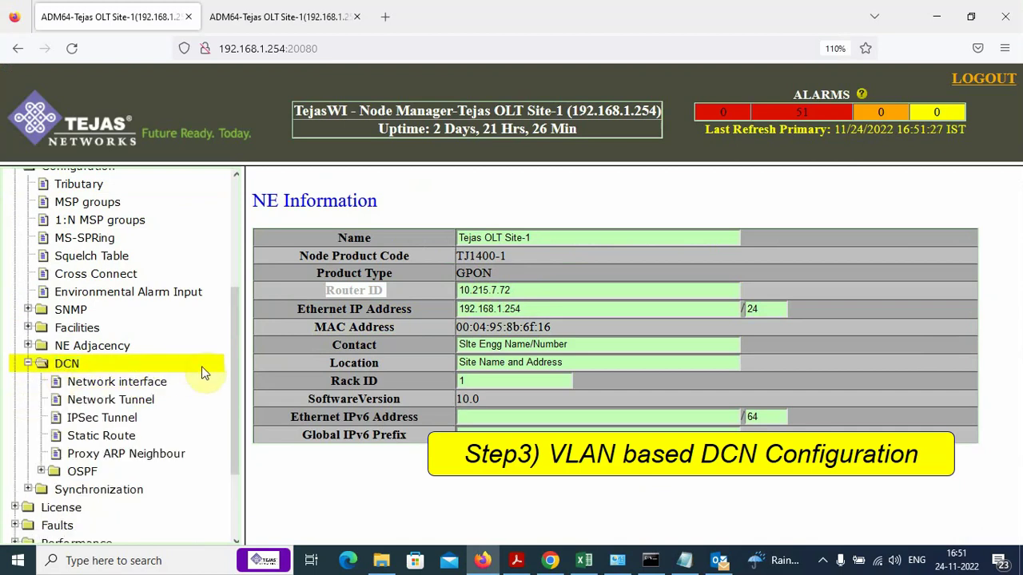
{"action": "left_click", "coordinate": [160, 380]}
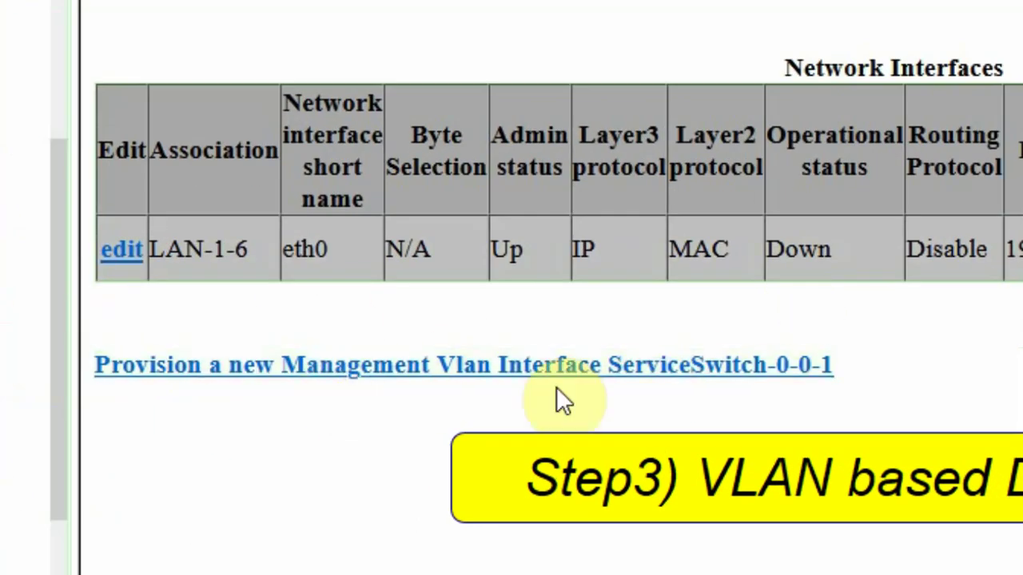
{"action": "left_click", "coordinate": [762, 369]}
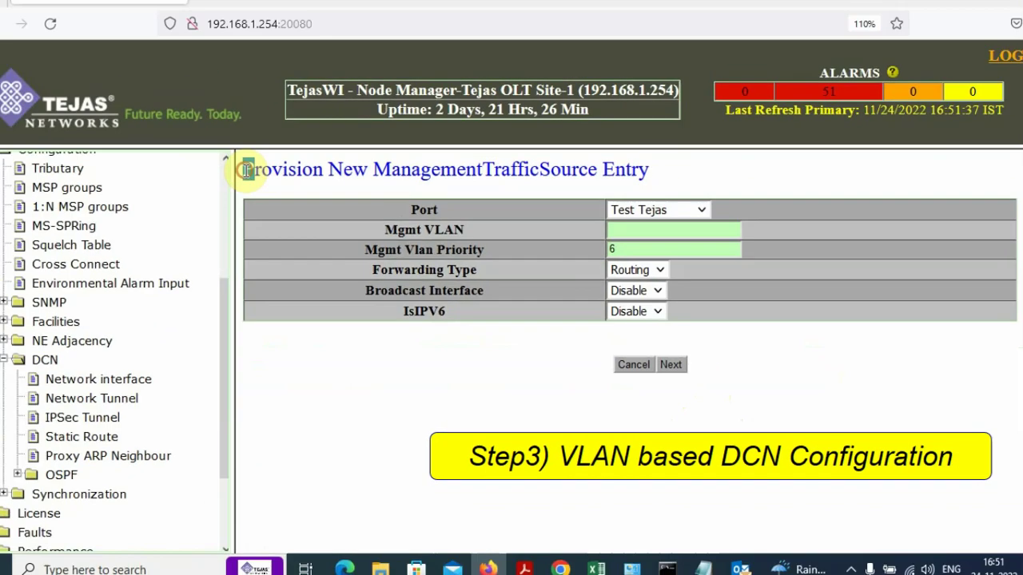
{"action": "left_click_drag", "start_coordinate": [253, 184], "coordinate": [637, 189]}
{"action": "left_click", "coordinate": [644, 189]}
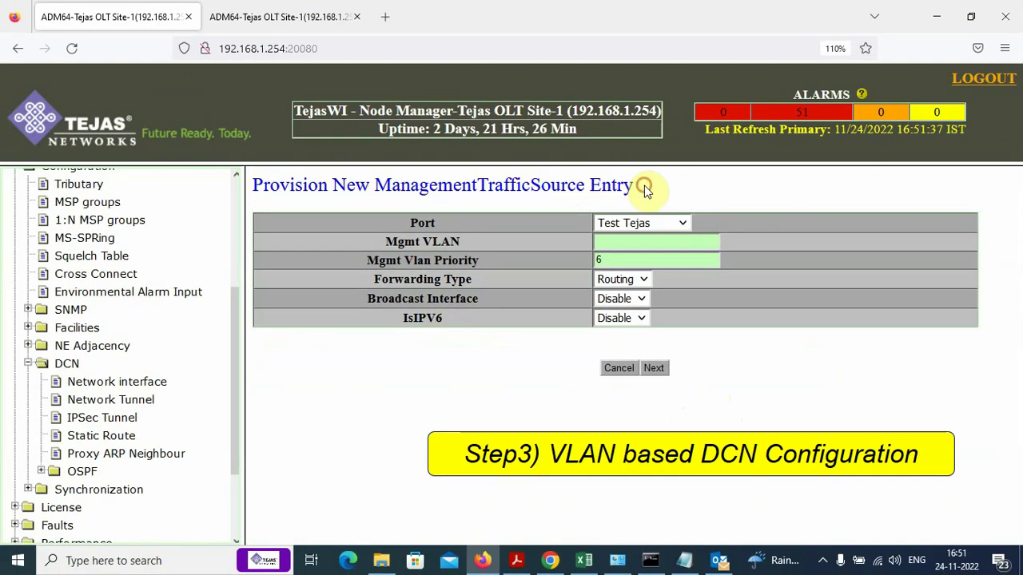
Set the new entry's port to CPU_PORT and Mgmt VLAN to 119, and enable its broadcast interface
{"action": "left_click", "coordinate": [682, 224]}
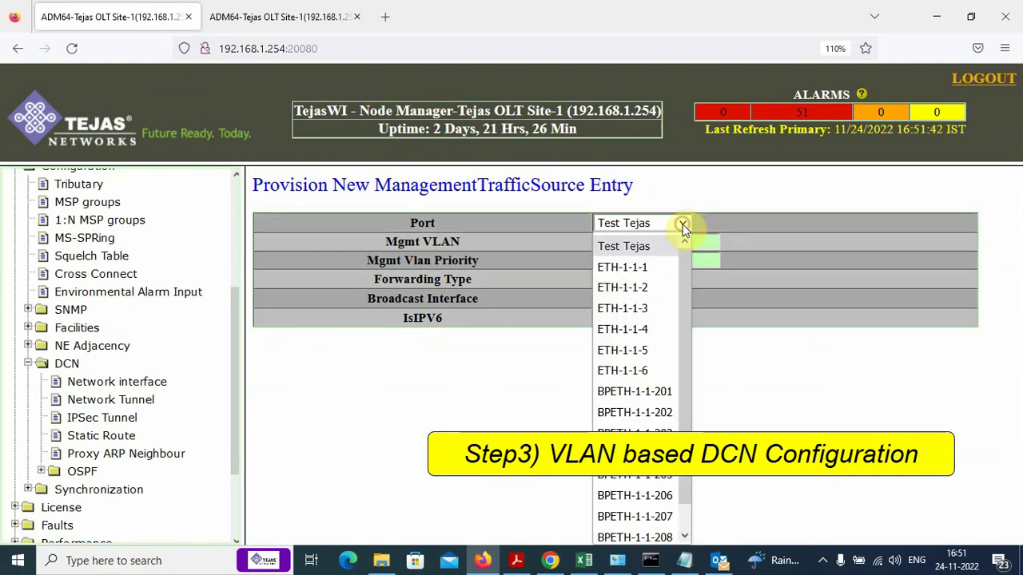
{"action": "scroll", "coordinate": [689, 351], "scroll_direction": "down", "scroll_amount": 1}
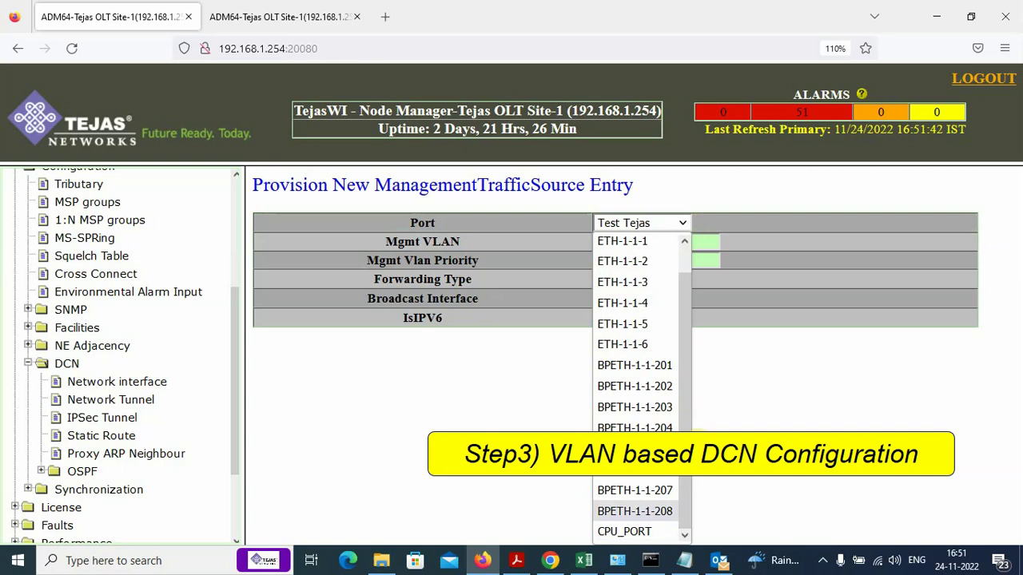
{"action": "left_click", "coordinate": [624, 532]}
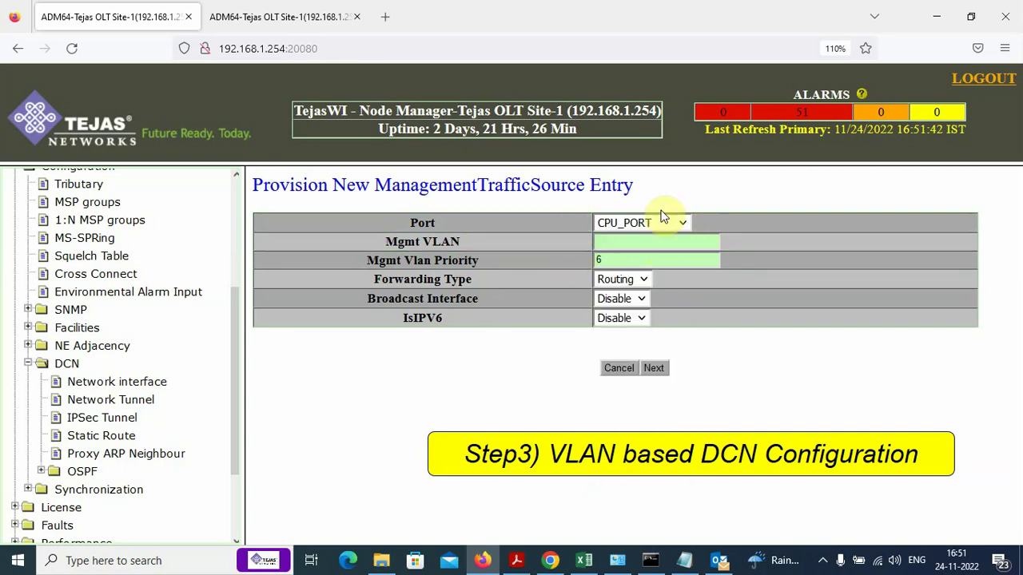
{"action": "left_click", "coordinate": [627, 240]}
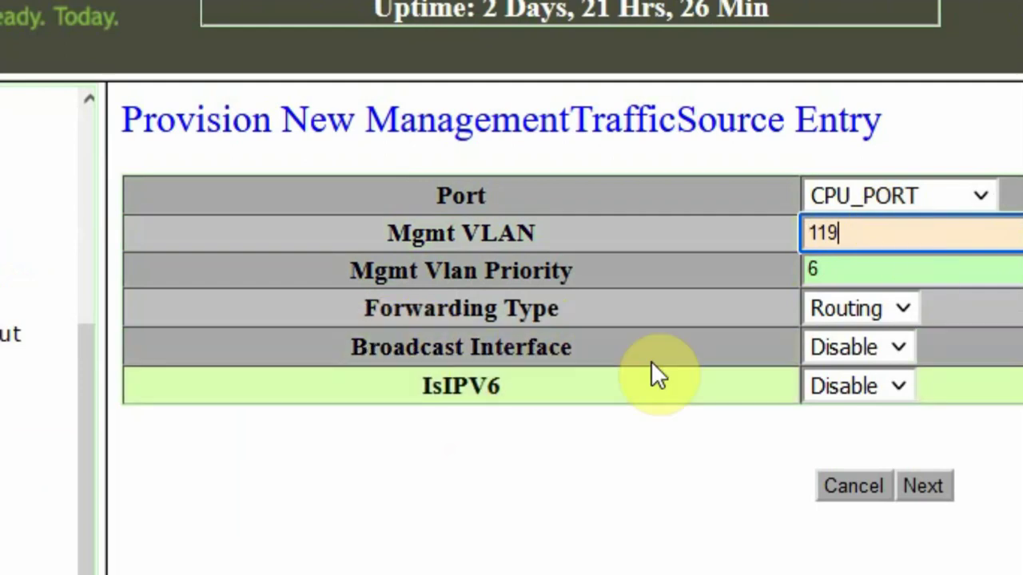
{"action": "left_click", "coordinate": [858, 346]}
{"action": "left_click", "coordinate": [851, 367]}
Copy the OLT IP from the Notepad notes and enter 10.215.7.72 as the management interface's IP address
{"action": "left_click_drag", "start_coordinate": [380, 461], "coordinate": [519, 471]}
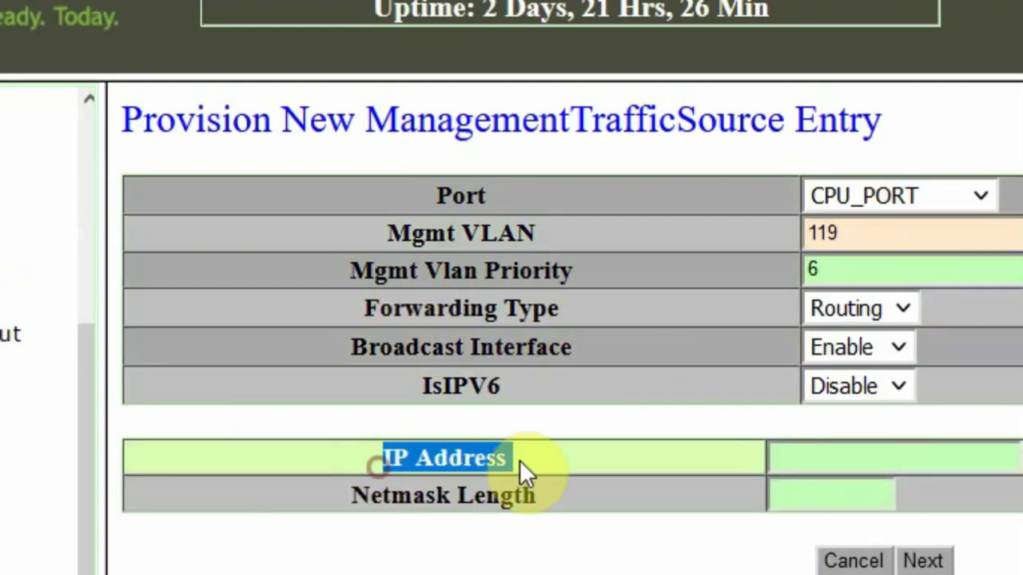
{"action": "left_click", "coordinate": [803, 461]}
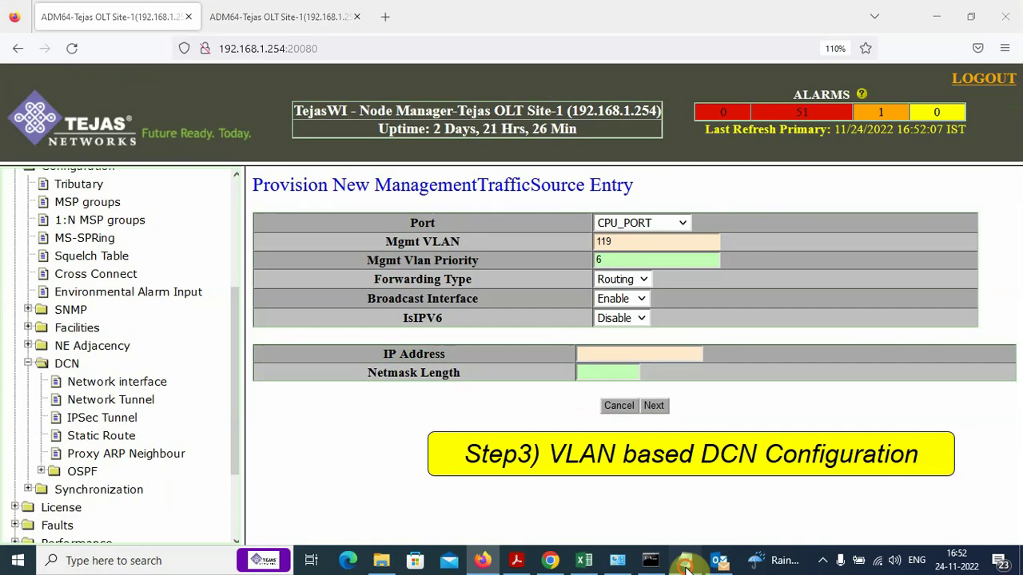
{"action": "left_click", "coordinate": [685, 563]}
{"action": "left_click", "coordinate": [144, 139]}
{"action": "left_click", "coordinate": [8, 156]}
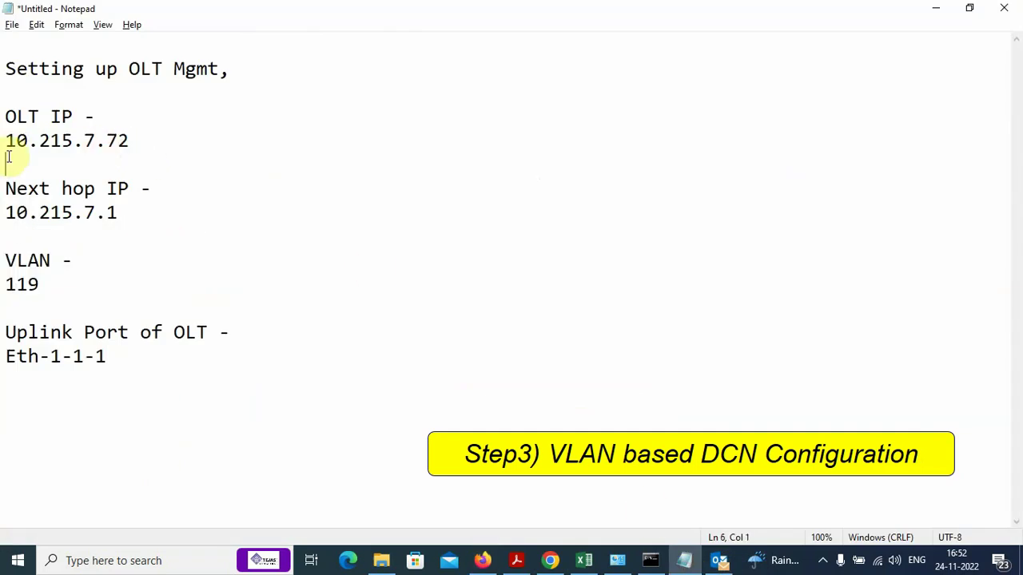
{"action": "left_click_drag", "start_coordinate": [8, 157], "coordinate": [6, 141]}
{"action": "right_click", "coordinate": [8, 141]}
{"action": "left_click", "coordinate": [48, 182]}
{"action": "left_click", "coordinate": [483, 560]}
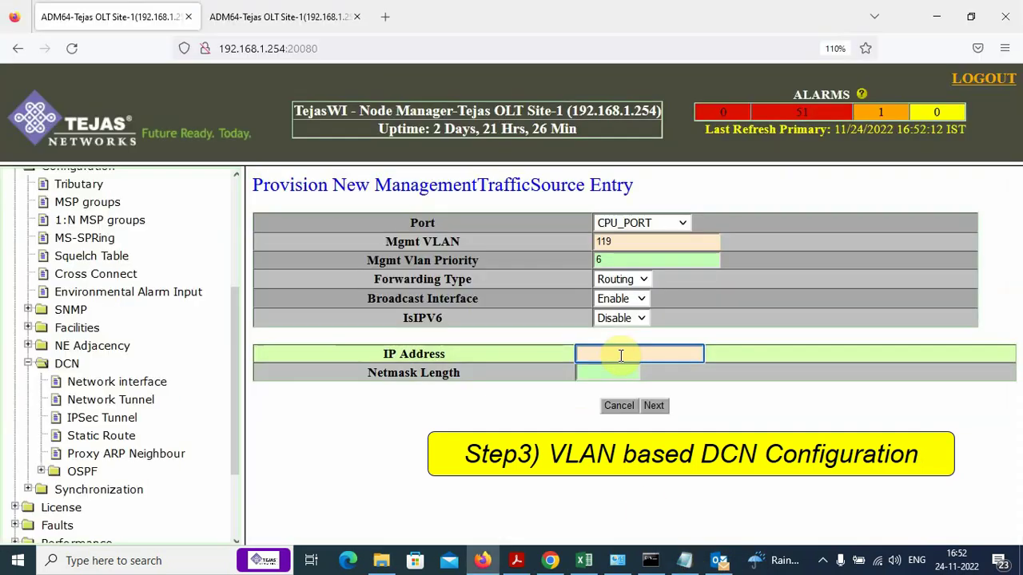
{"action": "key", "text": "ctrl+v"}
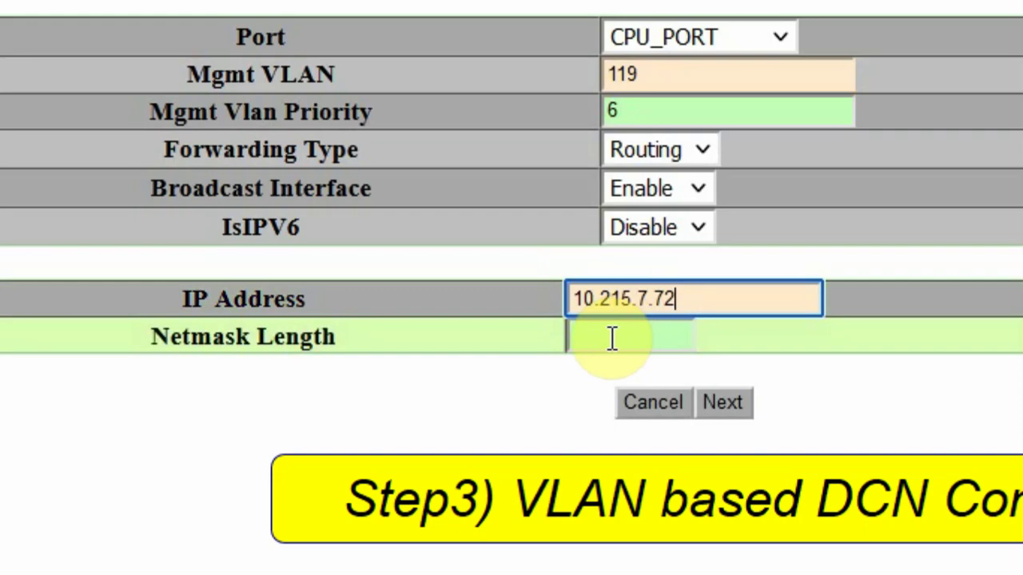
Set the netmask length to 24 and proceed to the network interface's detail page
{"action": "left_click", "coordinate": [611, 338]}
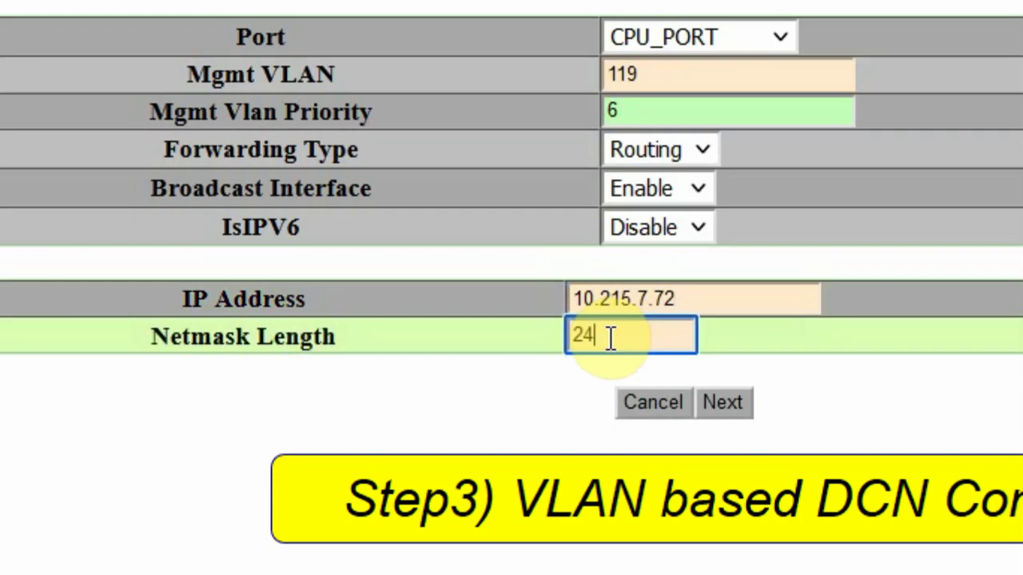
{"action": "type", "text": "24"}
{"action": "left_click", "coordinate": [486, 392]}
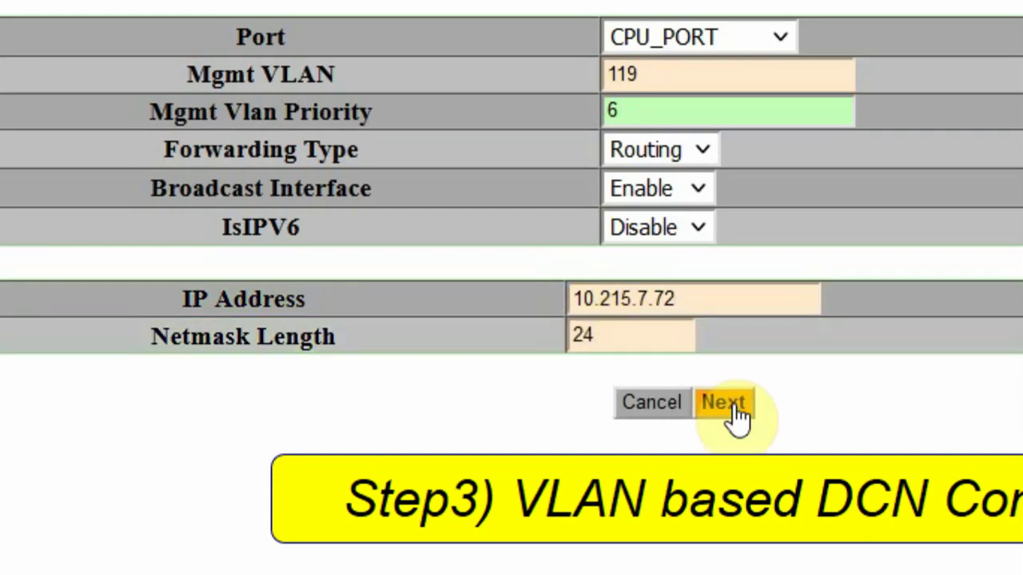
{"action": "left_click", "coordinate": [729, 405]}
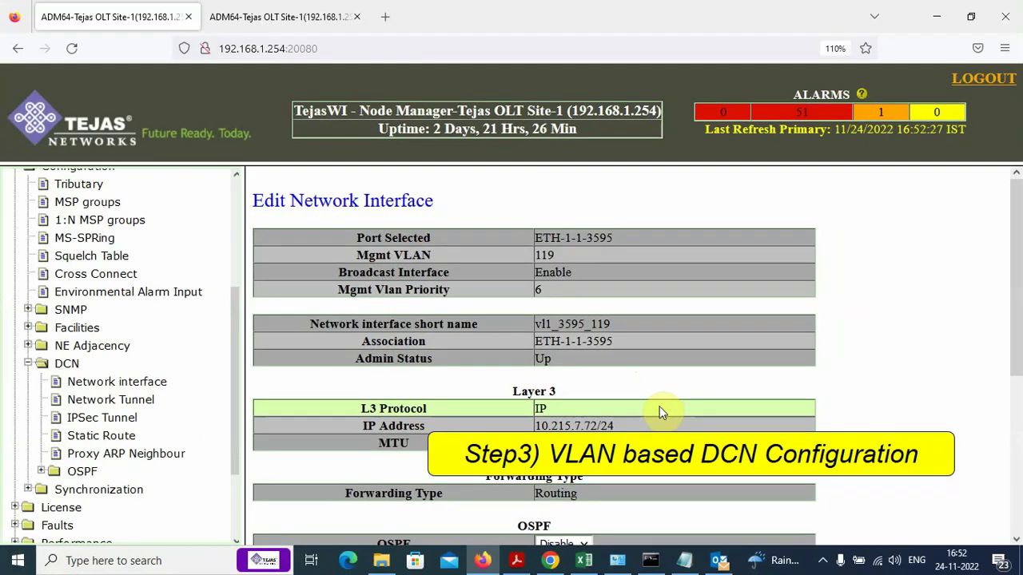
Review the new interface's OSPF and forwarding settings, then submit the page with OSPF disabled
{"action": "scroll", "coordinate": [662, 413], "scroll_direction": "down", "scroll_amount": 3}
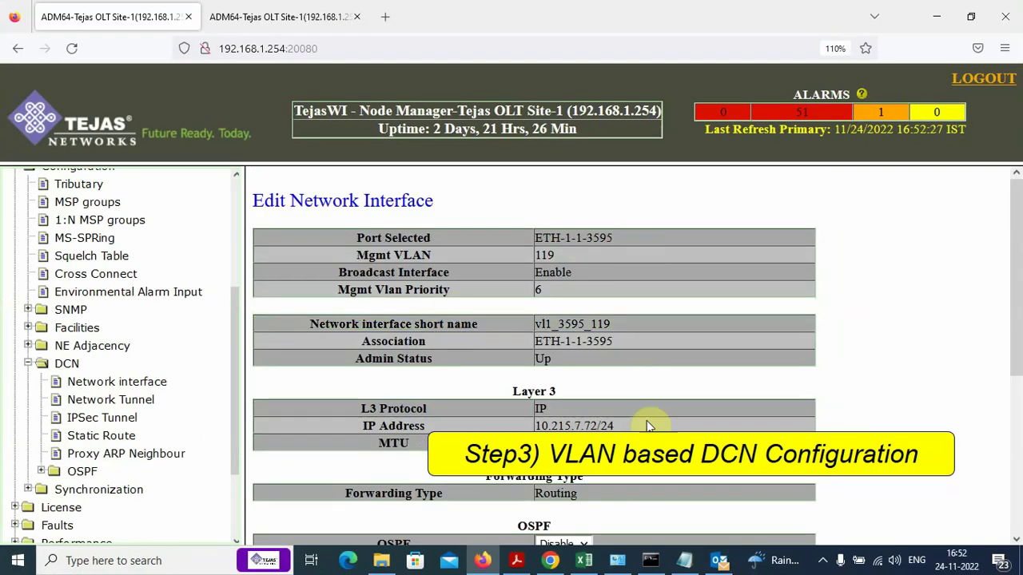
{"action": "scroll", "coordinate": [587, 373], "scroll_direction": "down", "scroll_amount": 5}
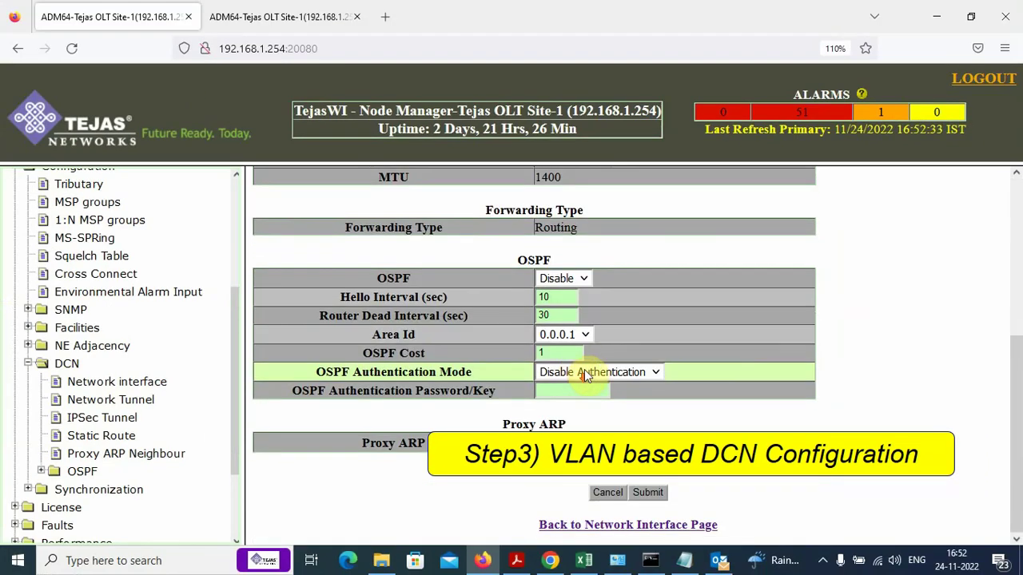
{"action": "left_click", "coordinate": [650, 493]}
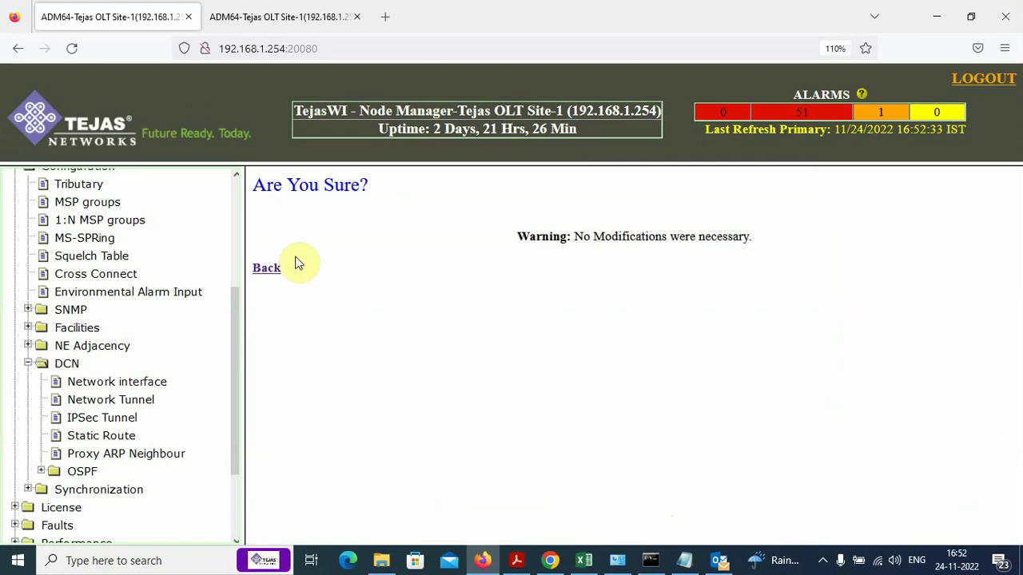
Reopen the network interface list and check the CPU_PORT entry's short name, VLAN and IP address
{"action": "left_click", "coordinate": [121, 387]}
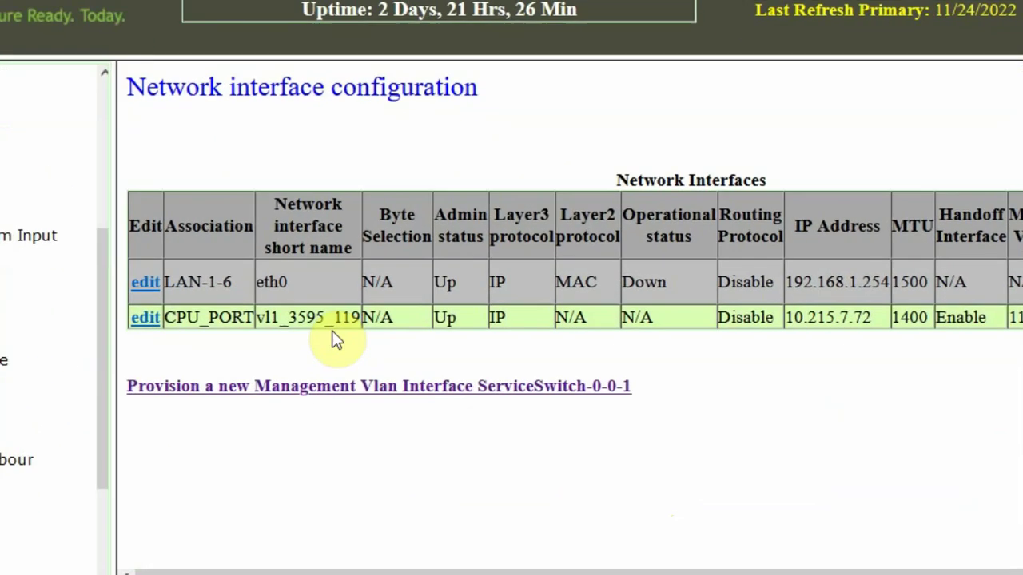
{"action": "left_click_drag", "start_coordinate": [401, 353], "coordinate": [416, 354]}
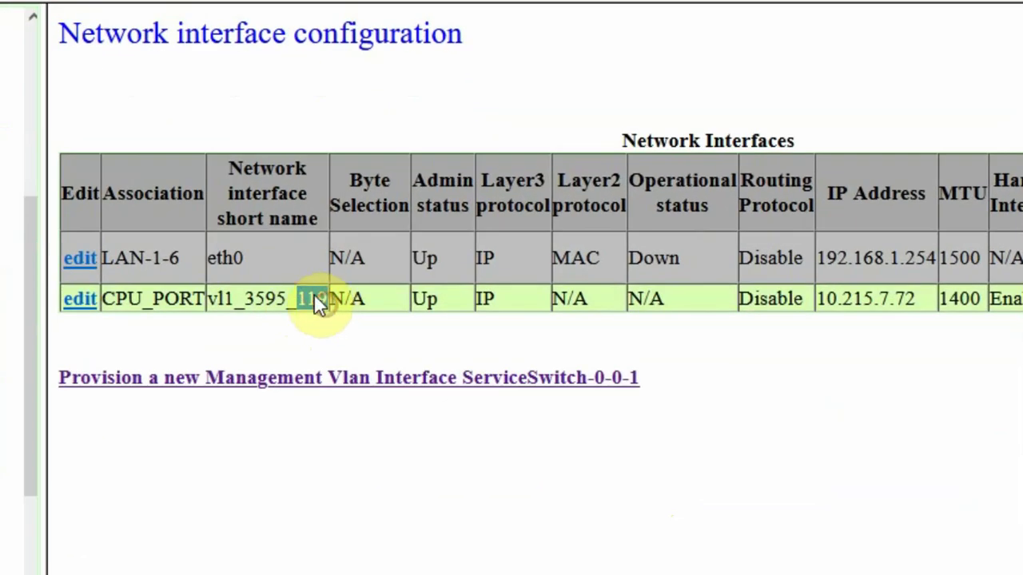
{"action": "left_click_drag", "start_coordinate": [209, 298], "coordinate": [286, 300]}
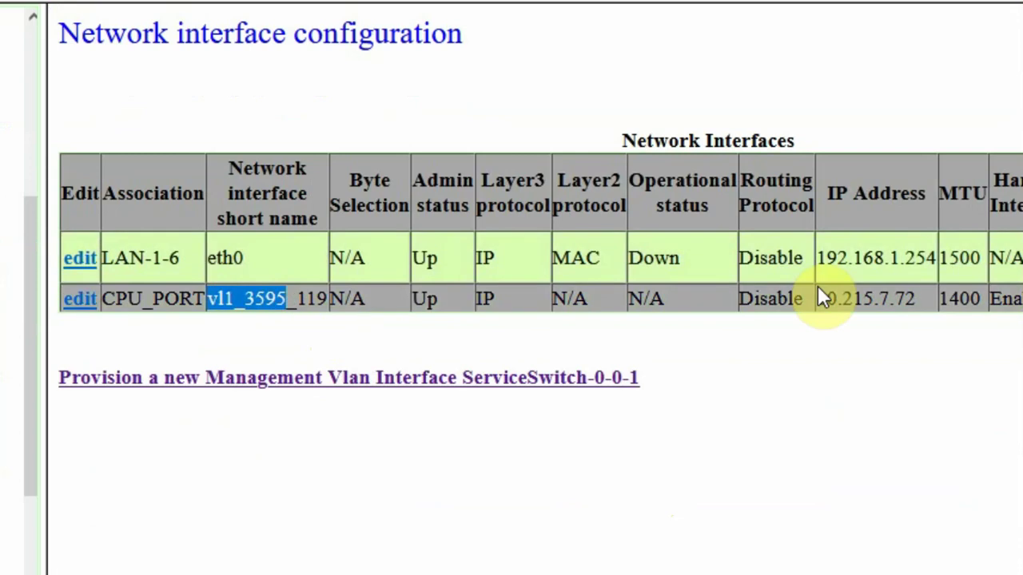
{"action": "left_click", "coordinate": [927, 338]}
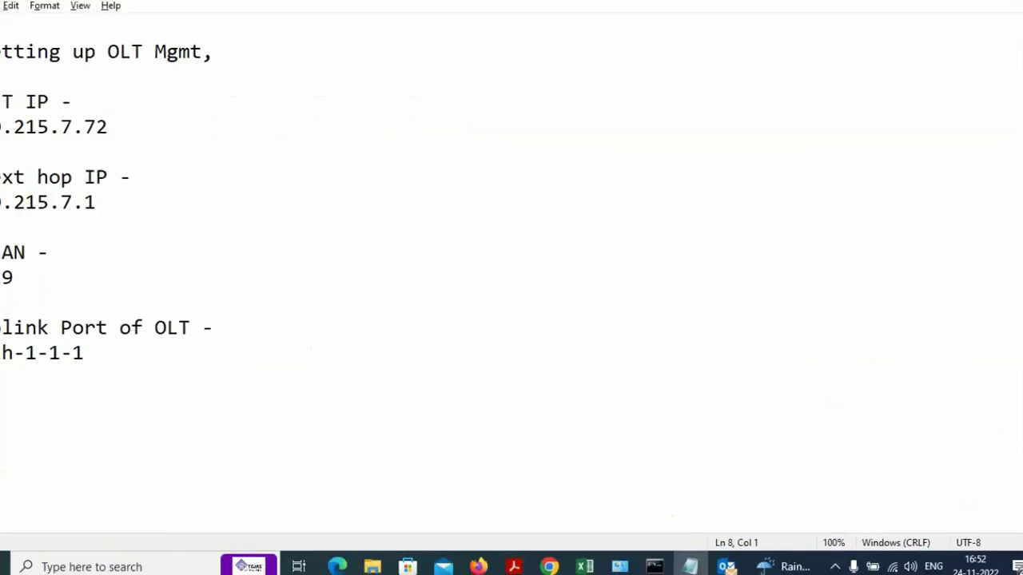
Copy the next hop IP 10.215.7.1 from the Notepad notes, then start a new DCN static route in the Tejas web interface
{"action": "left_click_drag", "start_coordinate": [5, 212], "coordinate": [128, 213]}
{"action": "left_click", "coordinate": [109, 216]}
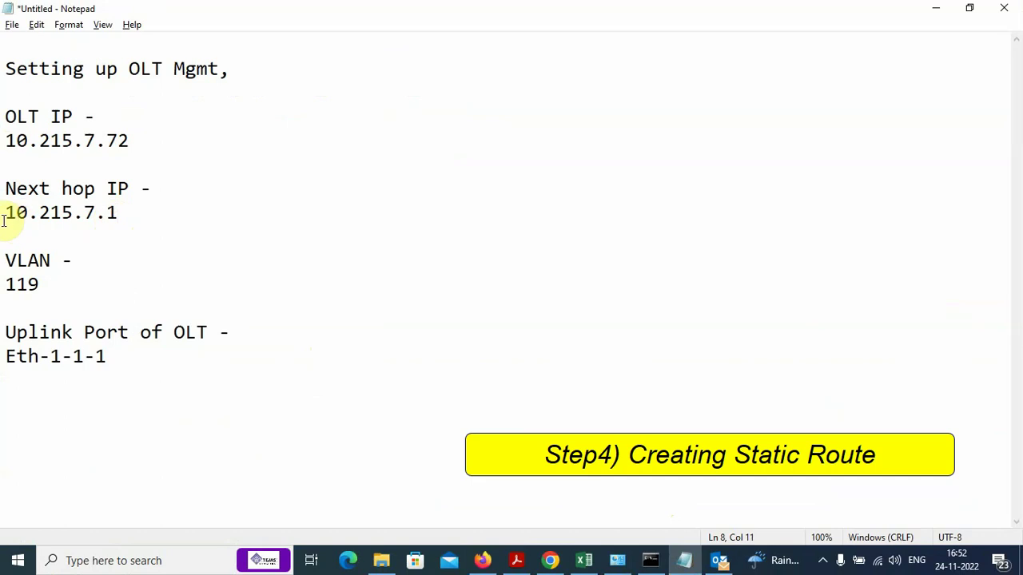
{"action": "left_click_drag", "start_coordinate": [5, 217], "coordinate": [107, 217]}
{"action": "right_click", "coordinate": [104, 217]}
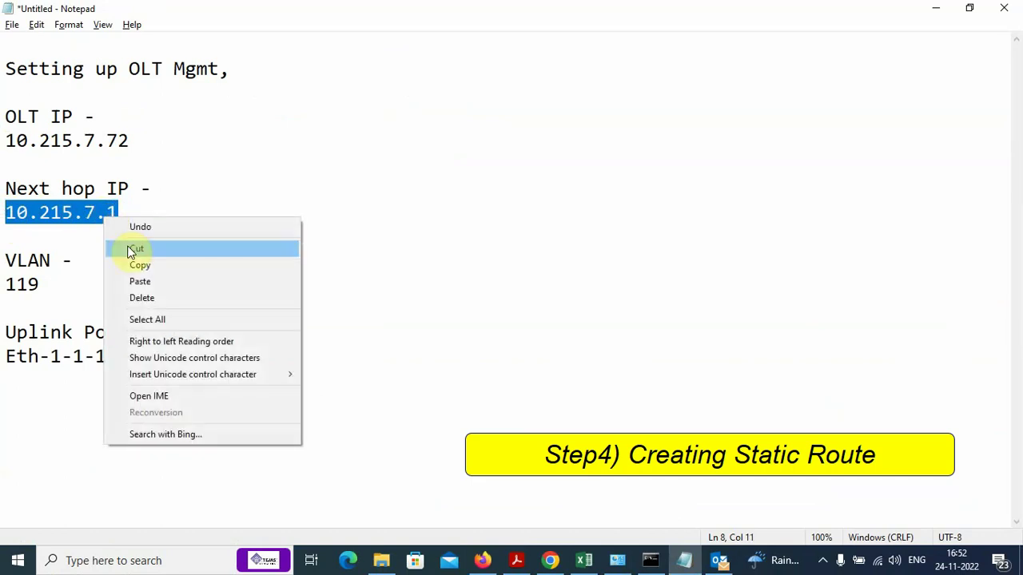
{"action": "left_click", "coordinate": [133, 264]}
{"action": "left_click", "coordinate": [317, 134]}
{"action": "left_click", "coordinate": [481, 560]}
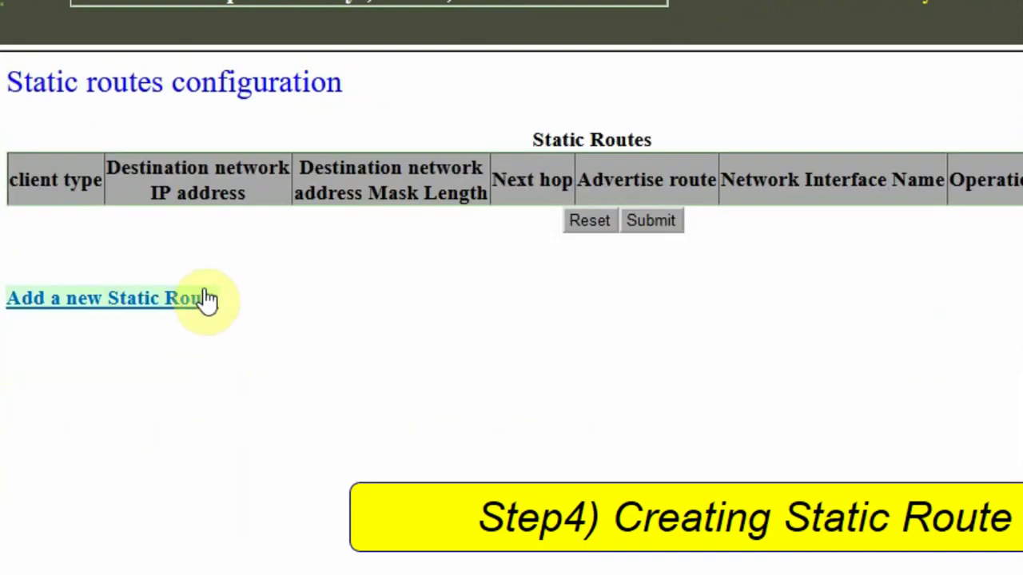
{"action": "left_click", "coordinate": [189, 297]}
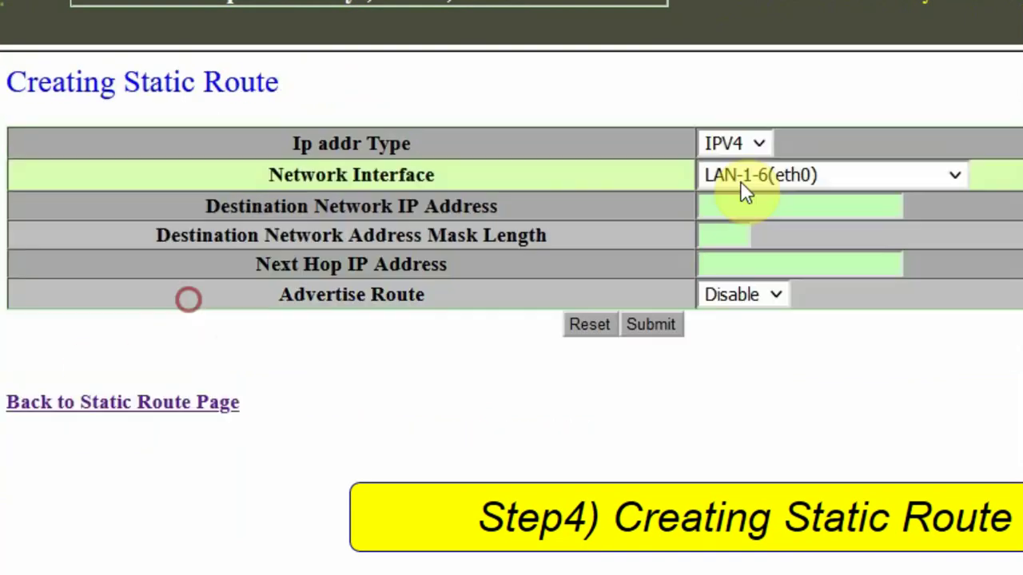
Create an IPv4 static route on interface ETH-1-1-3595(vl1_3595_119) to destination 0.0.0.0, mask length 0, with next hop 10.215.7.1
{"action": "left_click", "coordinate": [944, 179]}
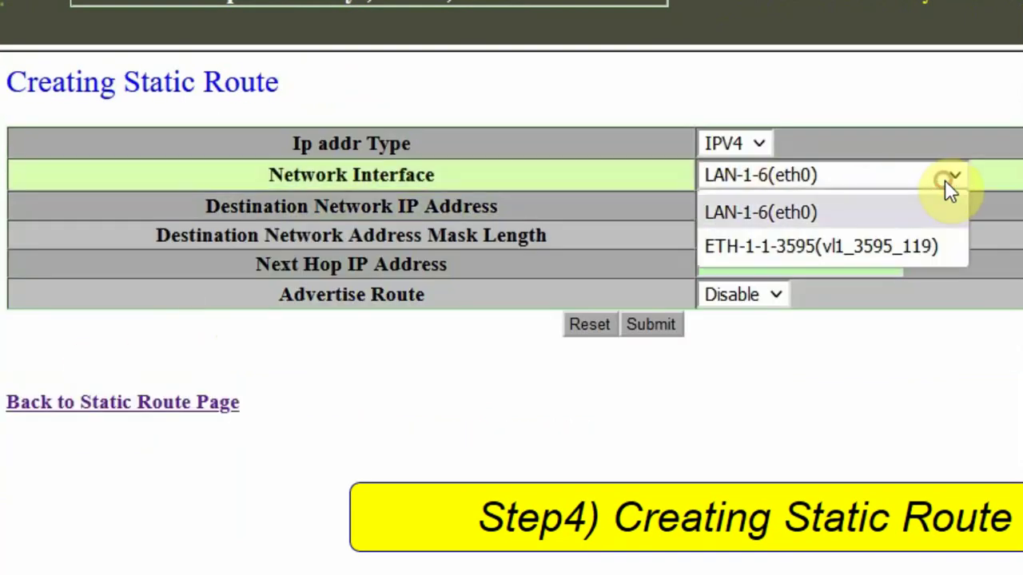
{"action": "left_click", "coordinate": [877, 246]}
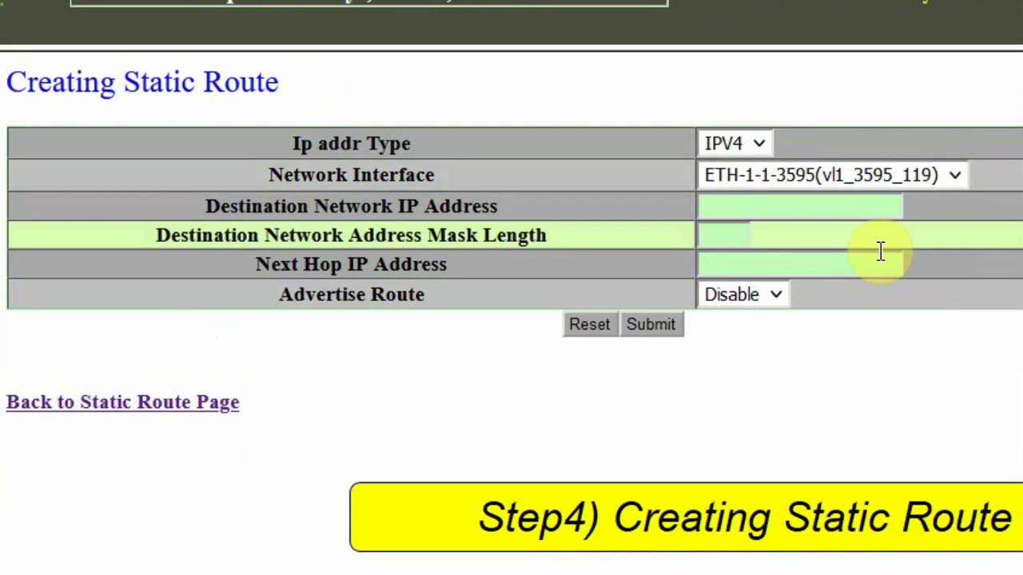
{"action": "left_click", "coordinate": [729, 211]}
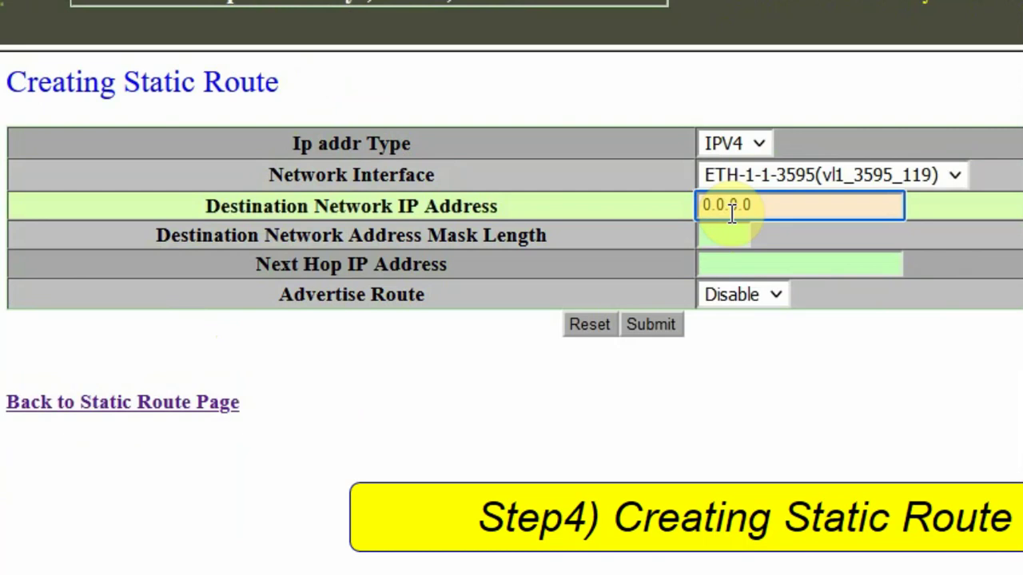
{"action": "left_click", "coordinate": [719, 231]}
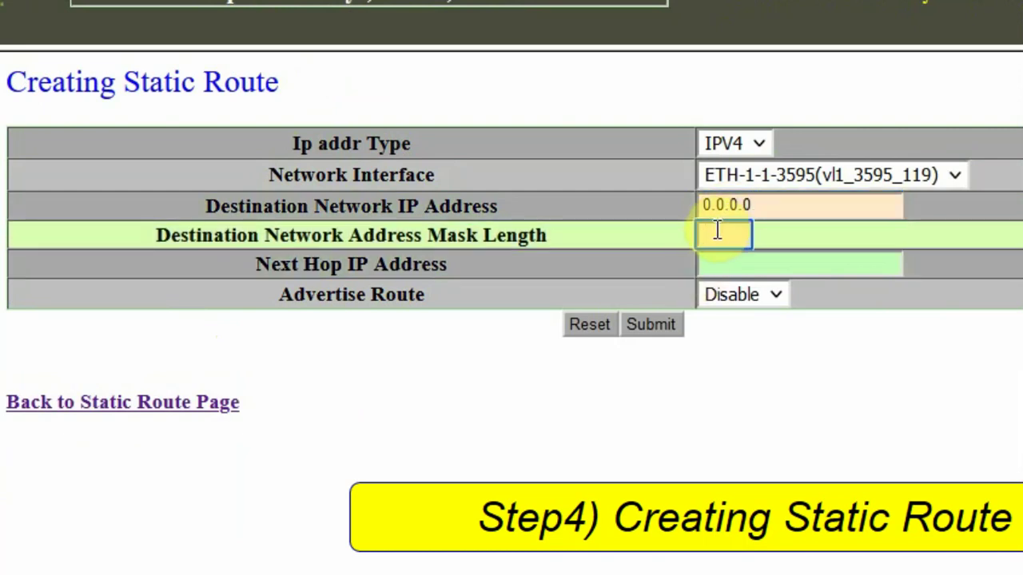
{"action": "left_click", "coordinate": [719, 263]}
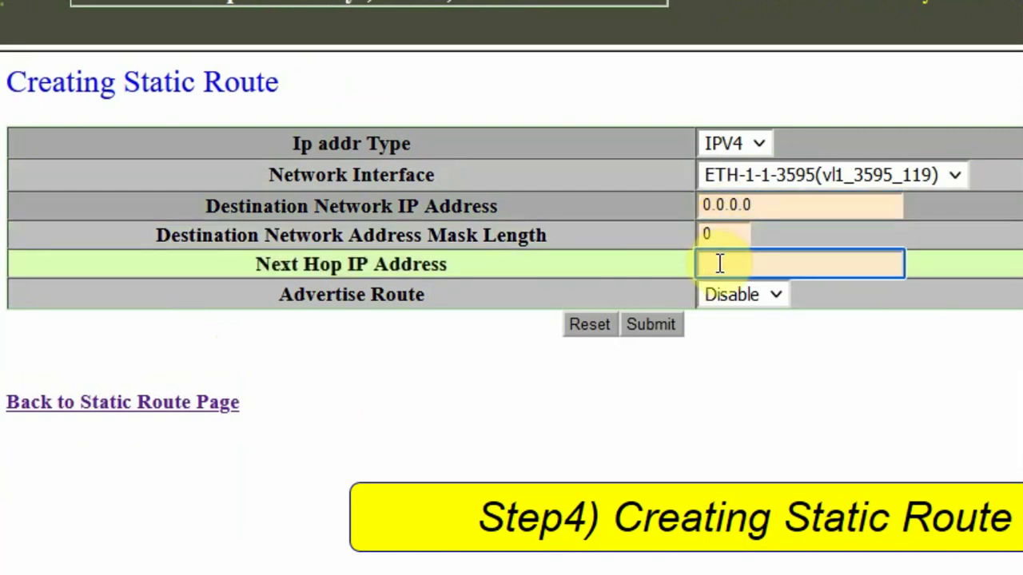
{"action": "left_click", "coordinate": [799, 417]}
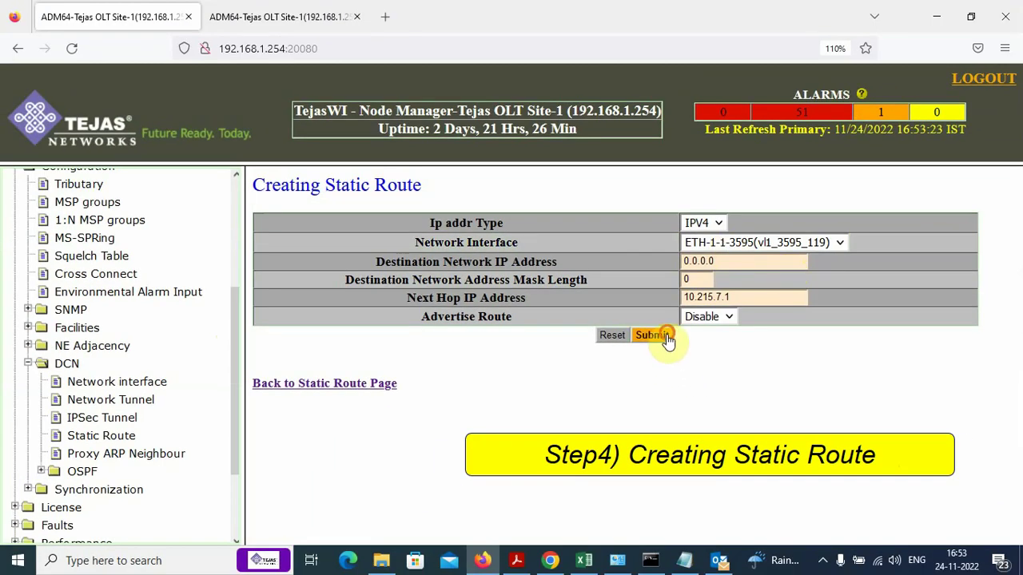
{"action": "left_click", "coordinate": [649, 334]}
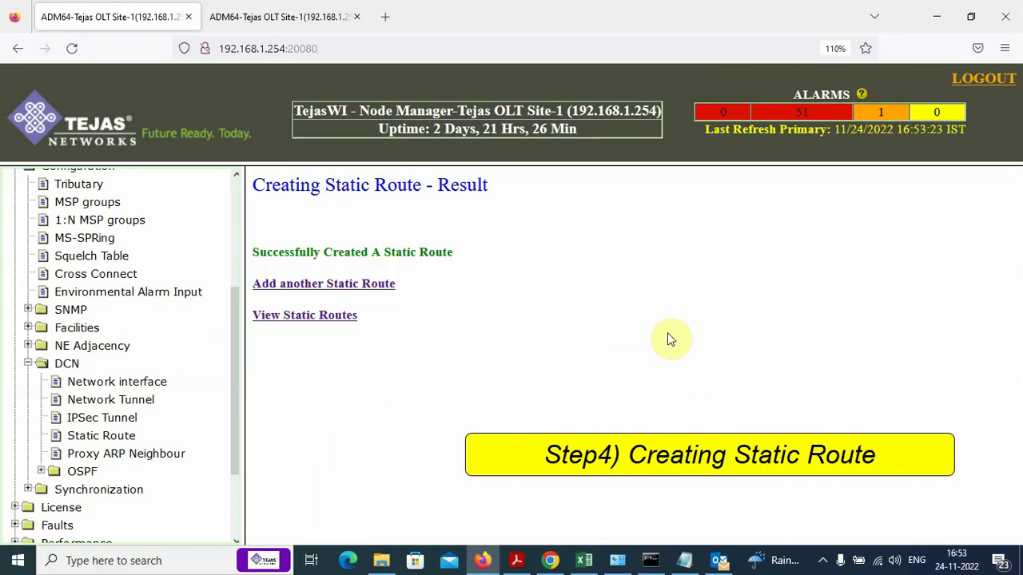
Check the route creation result, the CPU_PORT entry in the network interface list, and the next hop in the static route list
{"action": "left_click_drag", "start_coordinate": [254, 252], "coordinate": [441, 234]}
{"action": "left_click", "coordinate": [459, 252]}
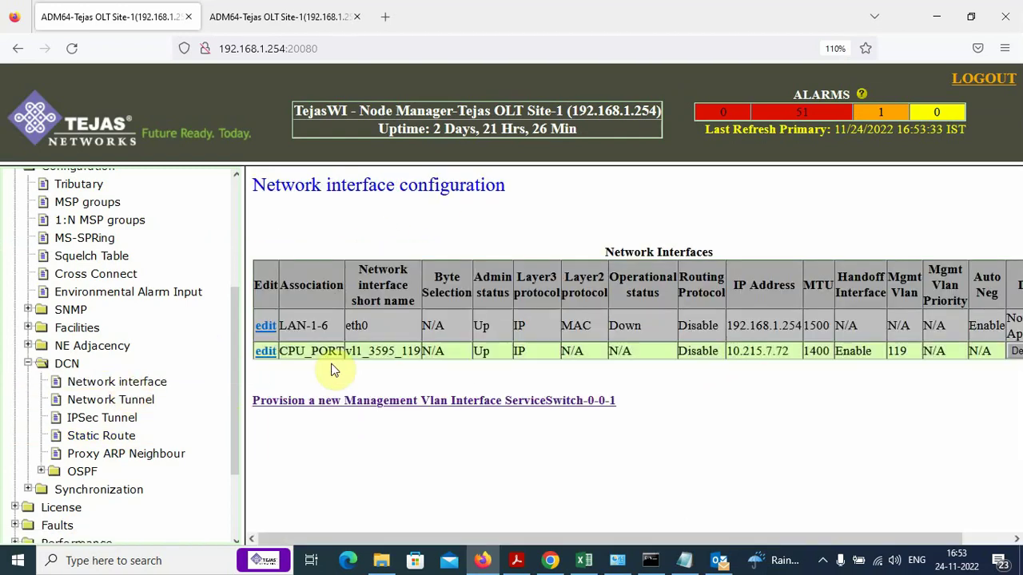
{"action": "left_click_drag", "start_coordinate": [355, 353], "coordinate": [423, 345]}
{"action": "left_click", "coordinate": [96, 436]}
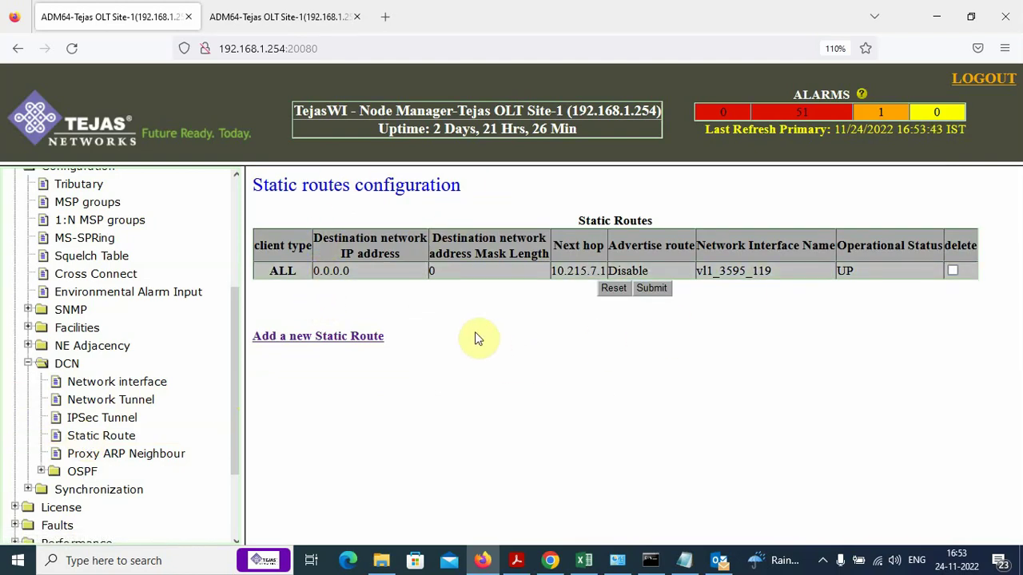
{"action": "right_click", "coordinate": [557, 270]}
{"action": "left_click", "coordinate": [574, 283]}
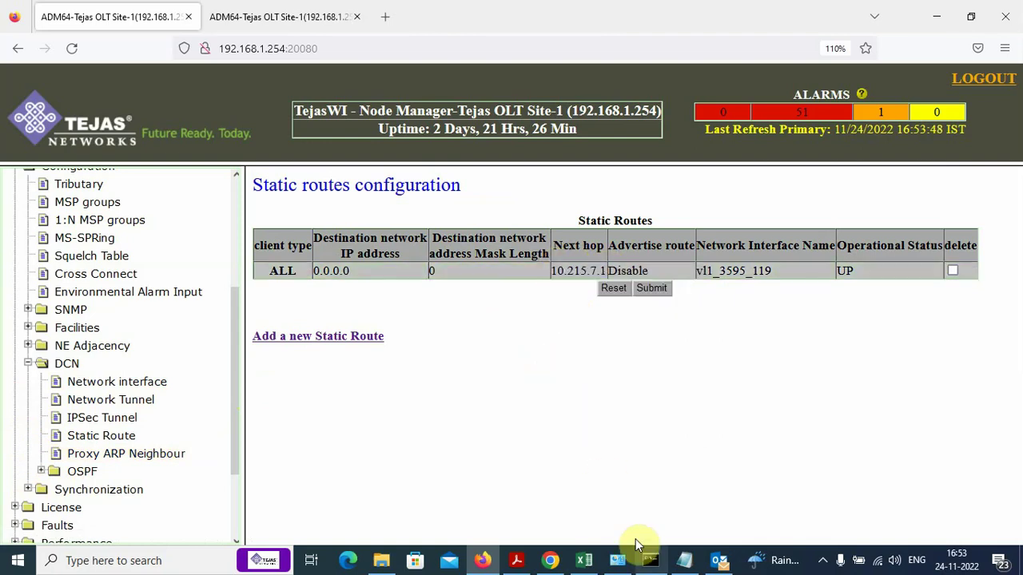
Switch to the Notepad notes and check the OLT's uplink port and management VLAN
{"action": "left_click", "coordinate": [684, 560]}
{"action": "left_click", "coordinate": [136, 355]}
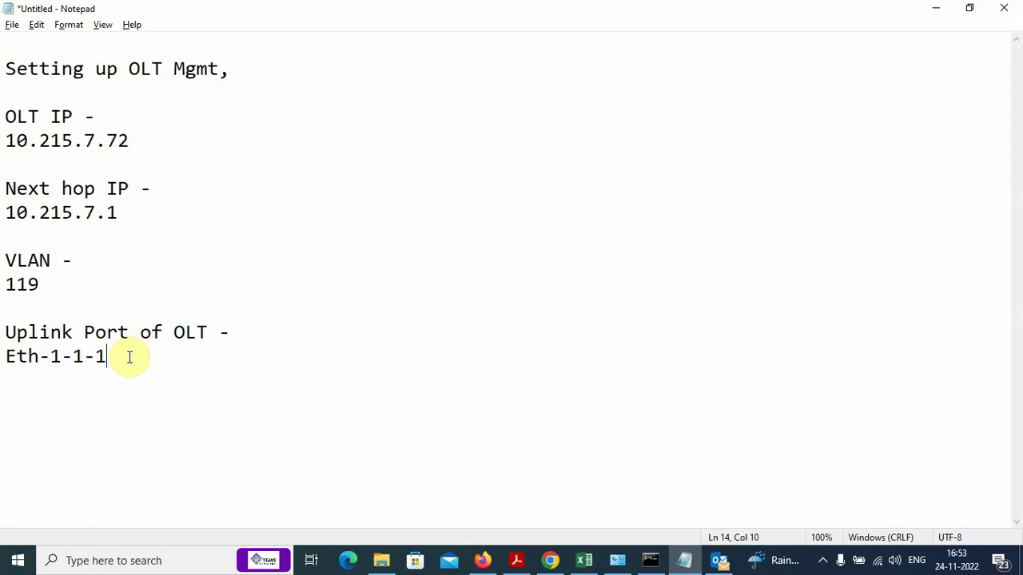
{"action": "left_click_drag", "start_coordinate": [129, 357], "coordinate": [13, 365]}
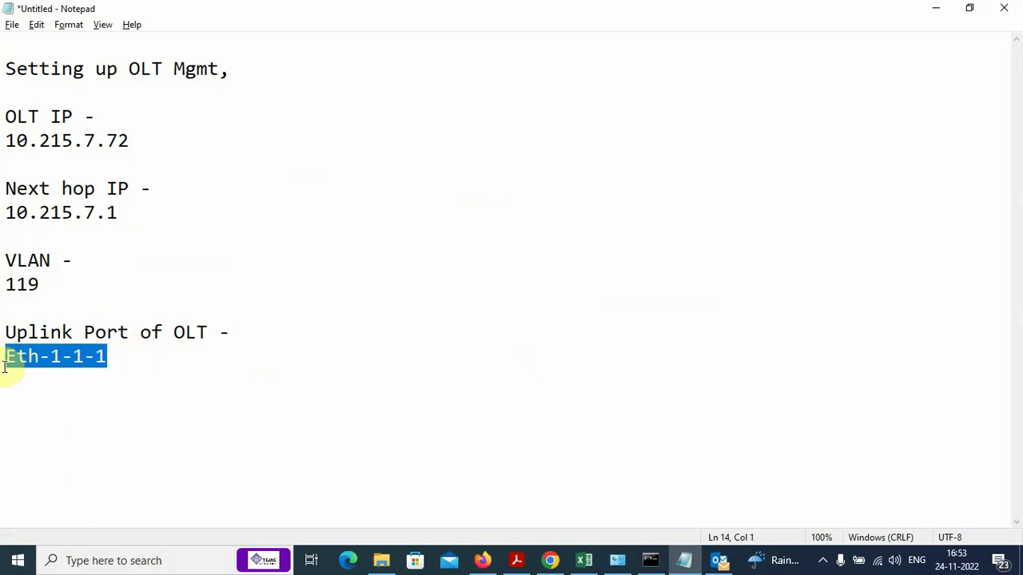
{"action": "left_click", "coordinate": [151, 354]}
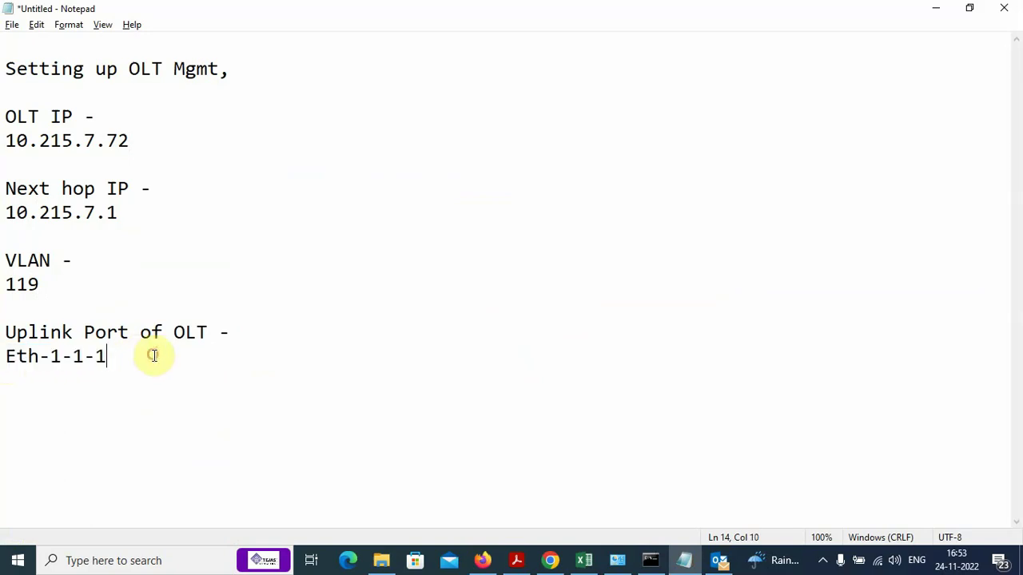
{"action": "left_click_drag", "start_coordinate": [133, 360], "coordinate": [4, 363]}
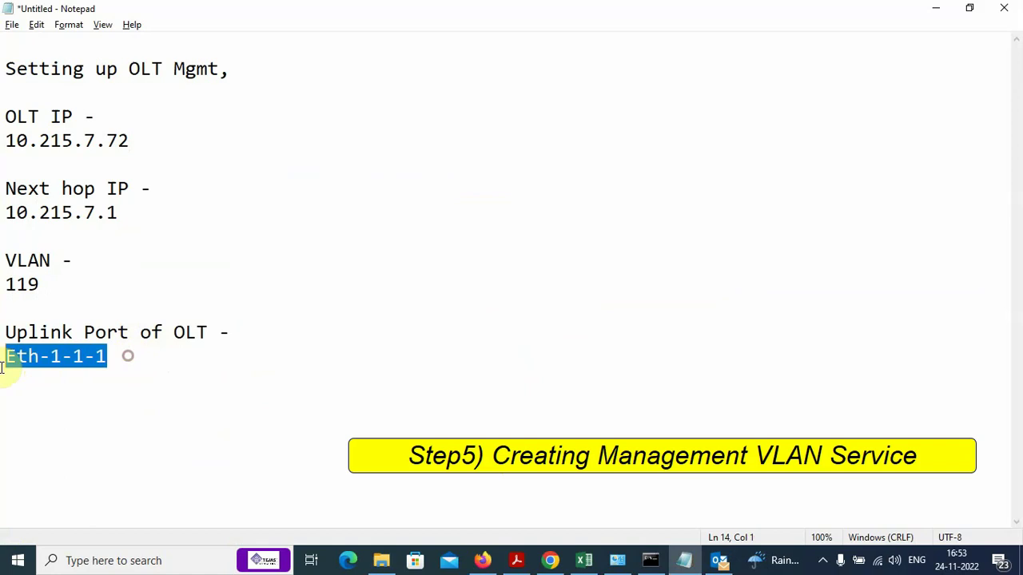
{"action": "left_click", "coordinate": [9, 361]}
{"action": "left_click_drag", "start_coordinate": [40, 285], "coordinate": [14, 279]}
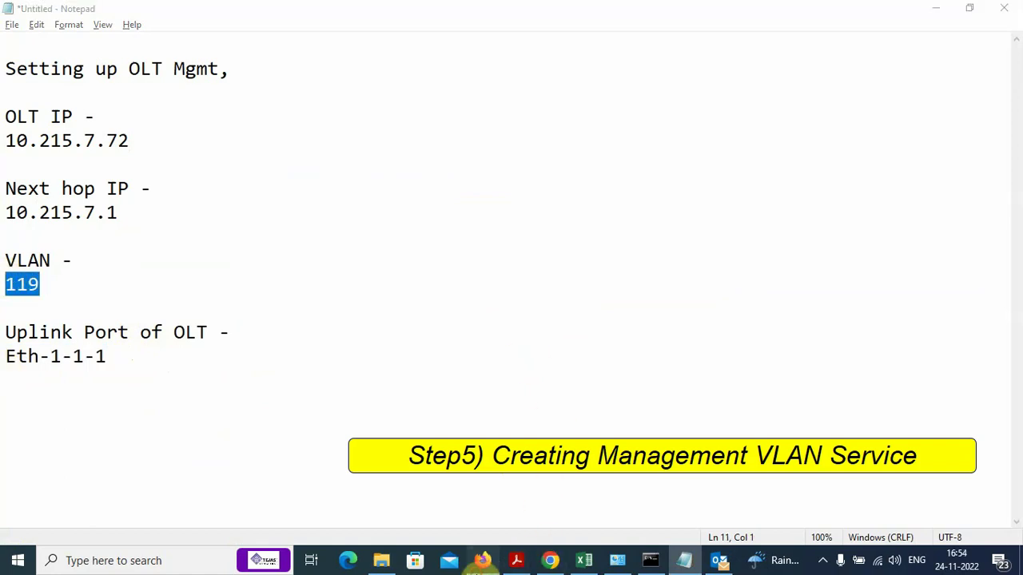
Return to the Tejas web interface, collapse the DCN and Configuration branches, and expand Services Provisioning under L2 Services, Service Switch-1
{"action": "left_click", "coordinate": [482, 560]}
{"action": "left_click", "coordinate": [28, 363]}
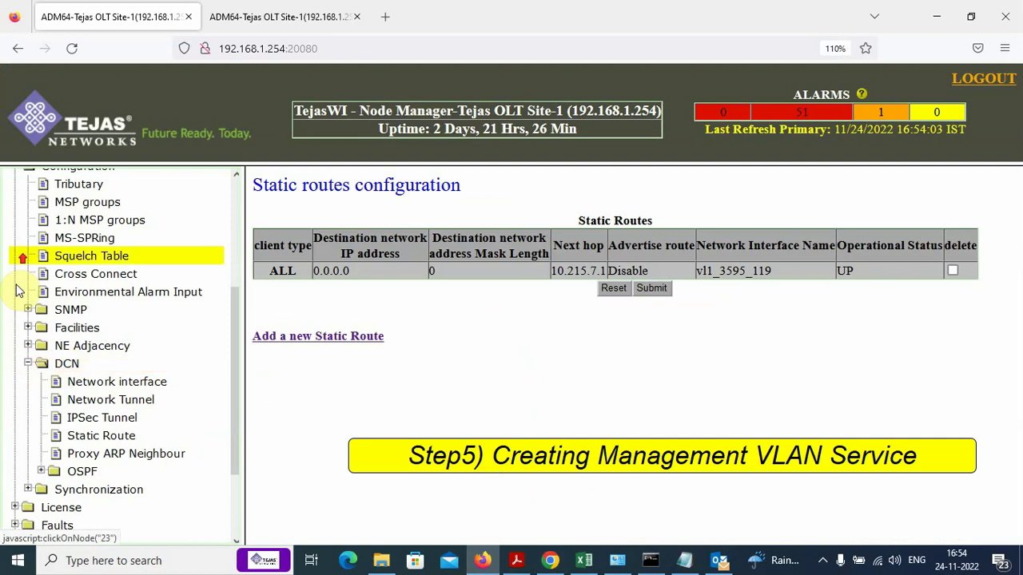
{"action": "left_click", "coordinate": [15, 346]}
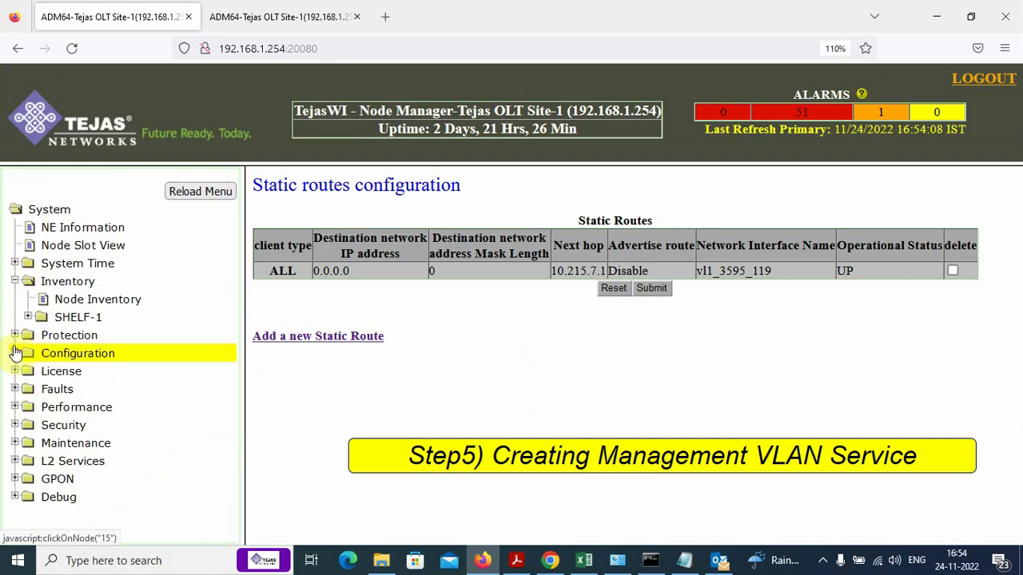
{"action": "left_click", "coordinate": [14, 461]}
{"action": "left_click", "coordinate": [57, 479]}
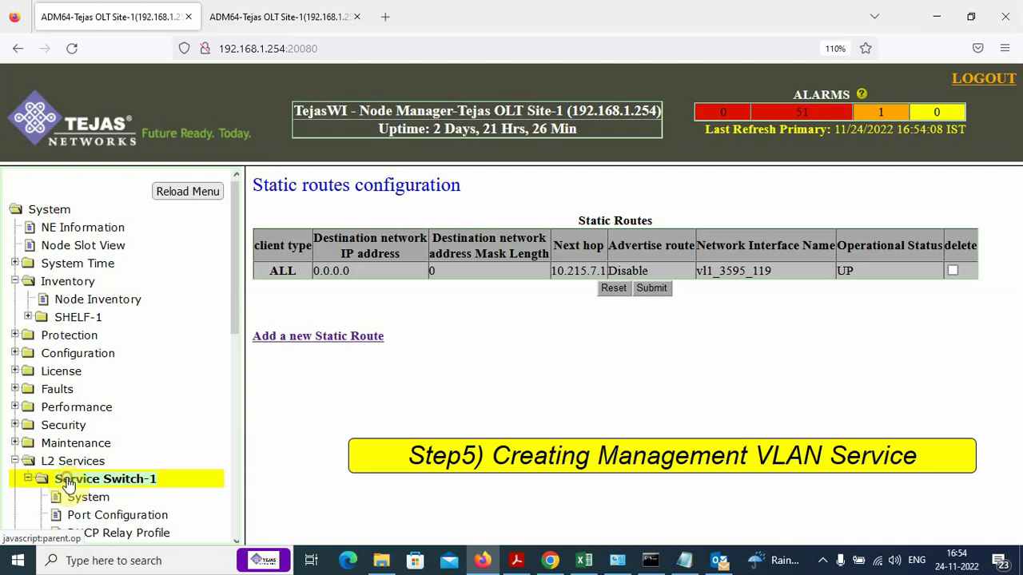
{"action": "scroll", "coordinate": [79, 473], "scroll_direction": "down", "scroll_amount": 5}
{"action": "left_click", "coordinate": [41, 364]}
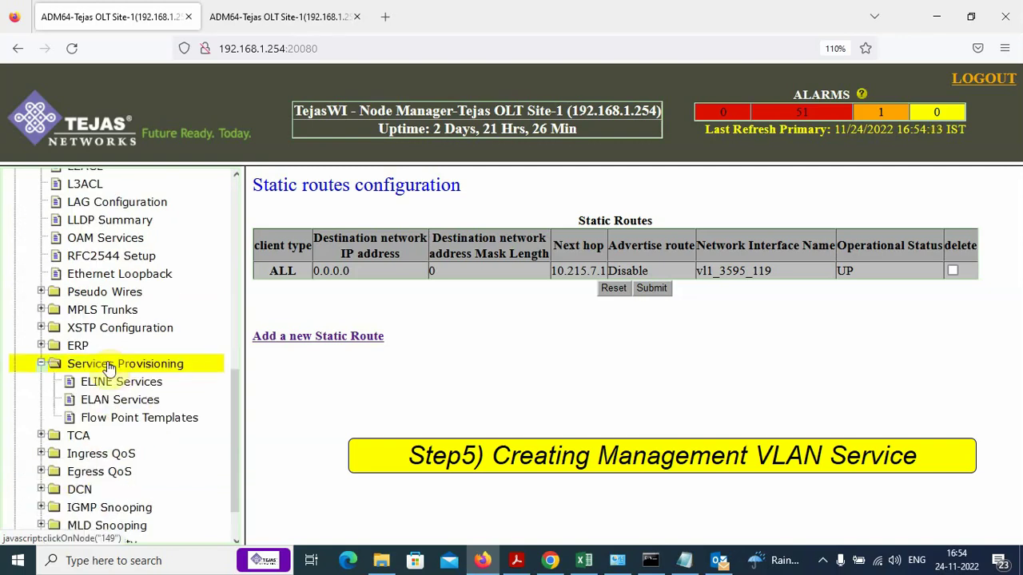
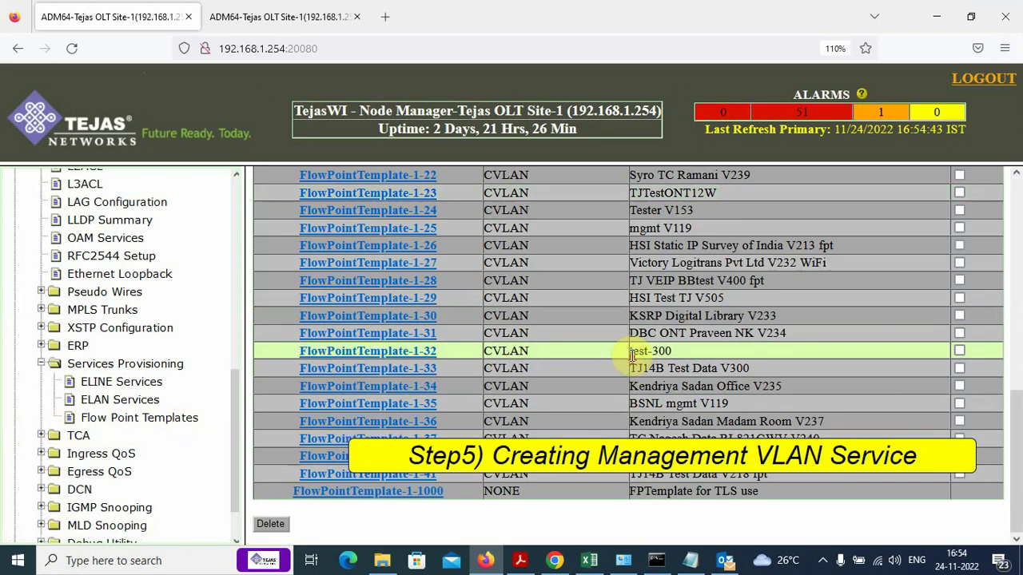
Create a new ELAN service named "BSNL mgmt V119", keeping the default CVLAN_Forwarding type
{"action": "left_click", "coordinate": [124, 400]}
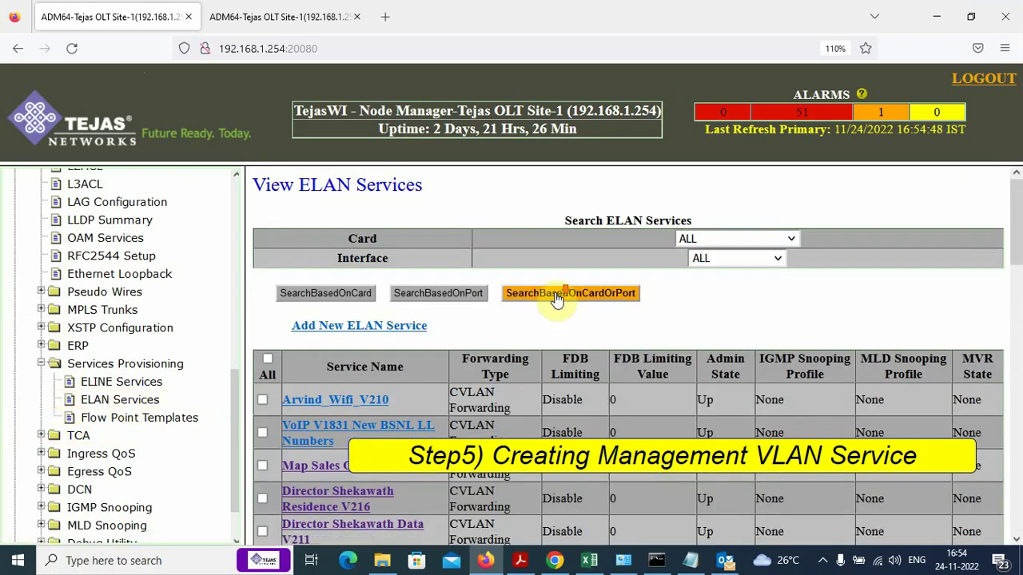
{"action": "scroll", "coordinate": [559, 300], "scroll_direction": "down", "scroll_amount": 5}
{"action": "scroll", "coordinate": [560, 300], "scroll_direction": "up", "scroll_amount": 10}
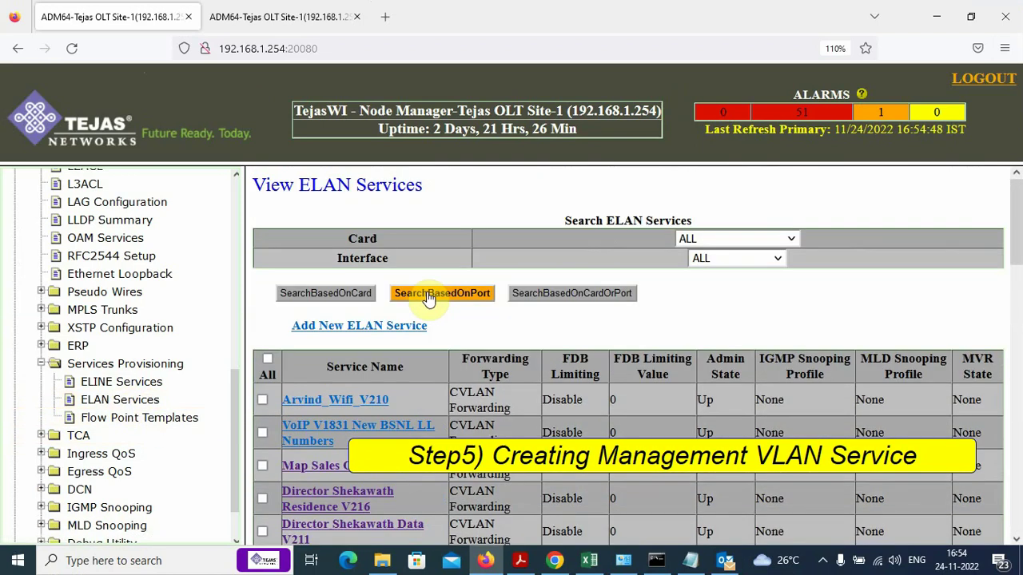
{"action": "left_click", "coordinate": [367, 326]}
{"action": "left_click", "coordinate": [587, 242]}
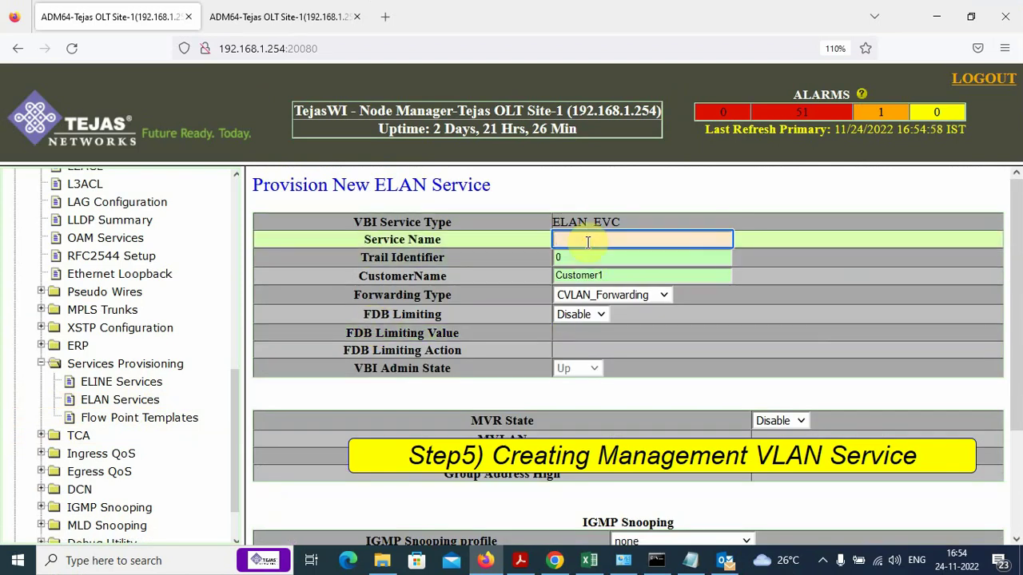
{"action": "type", "text": "BSNL mgmt V119"}
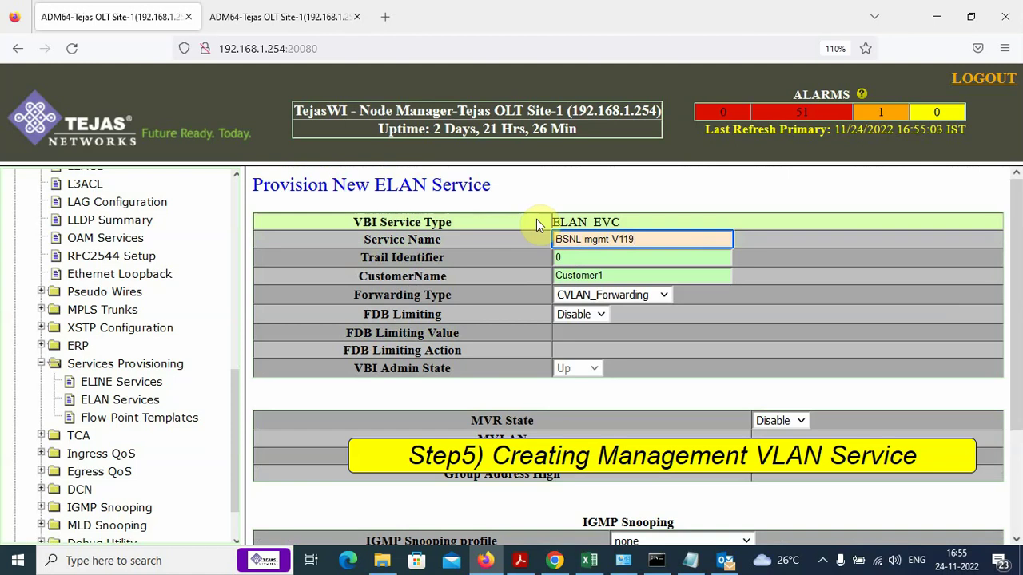
{"action": "scroll", "coordinate": [745, 383], "scroll_direction": "down", "scroll_amount": 3}
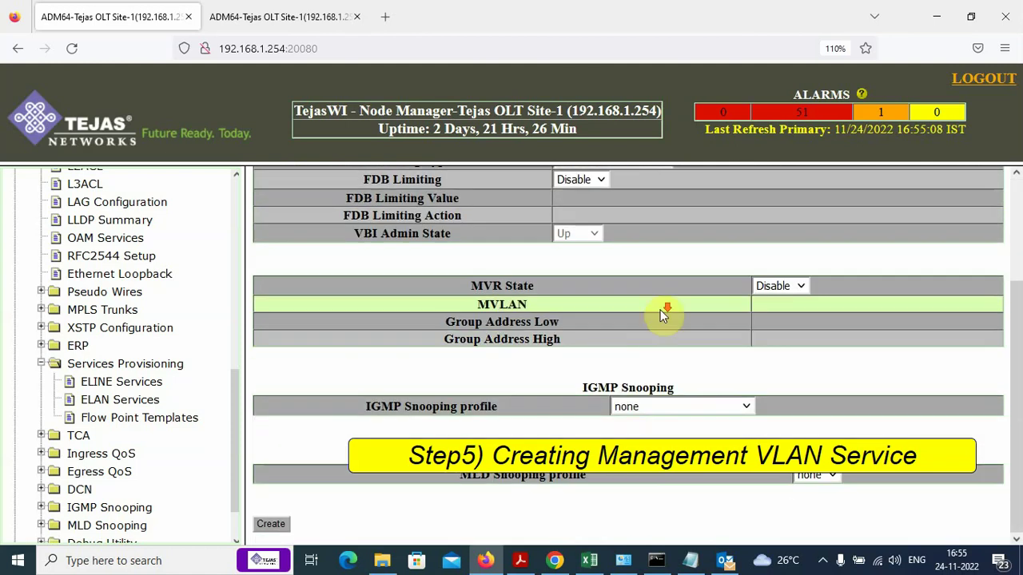
{"action": "left_click", "coordinate": [272, 526]}
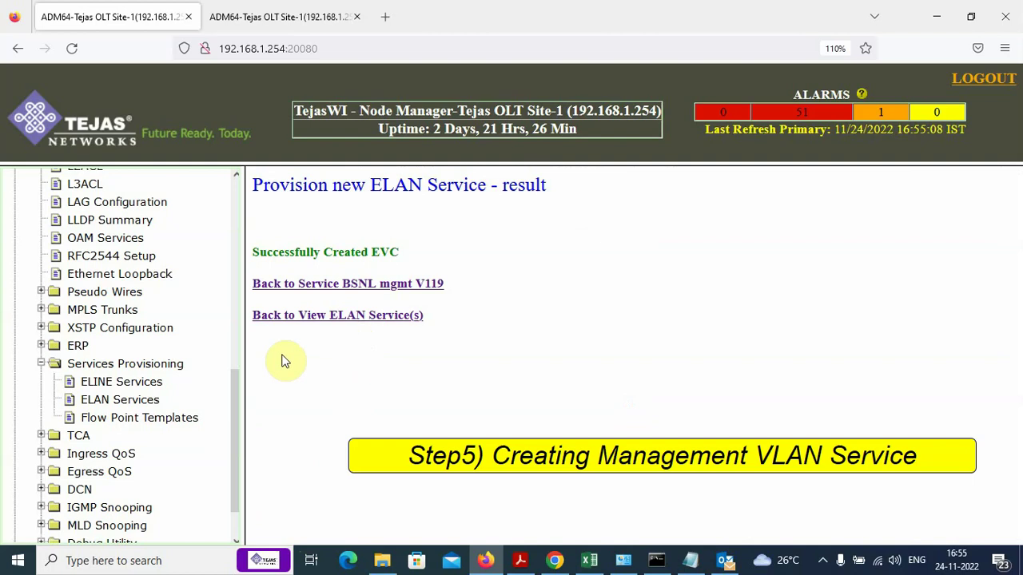
Search the ELAN services list for "bsnl" and open the BSNL mgmt V119 service at its FlowPoint configuration
{"action": "left_click", "coordinate": [141, 406]}
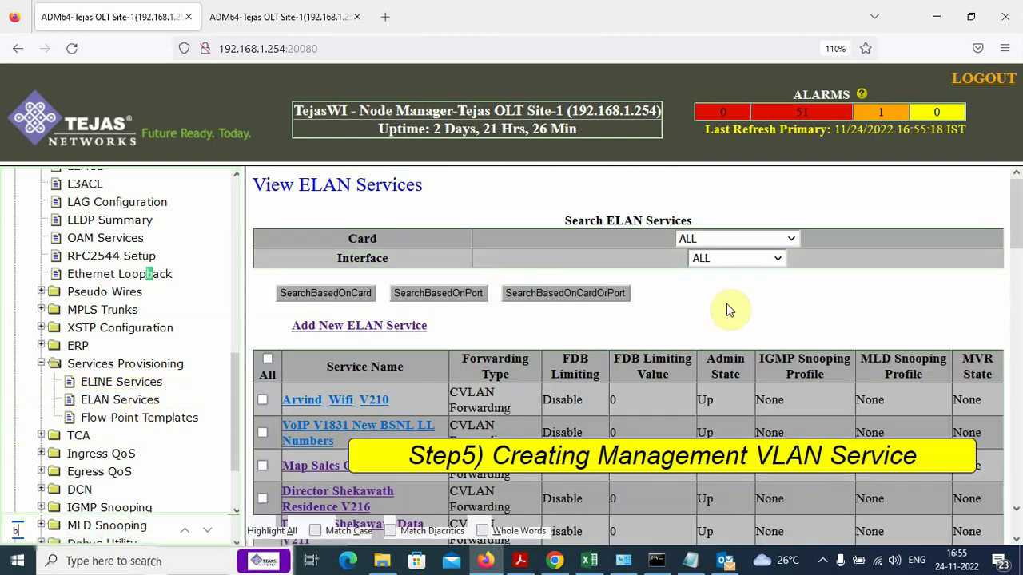
{"action": "key", "text": "ctrl+f"}
{"action": "type", "text": "bsnl"}
{"action": "key", "text": "Return"}
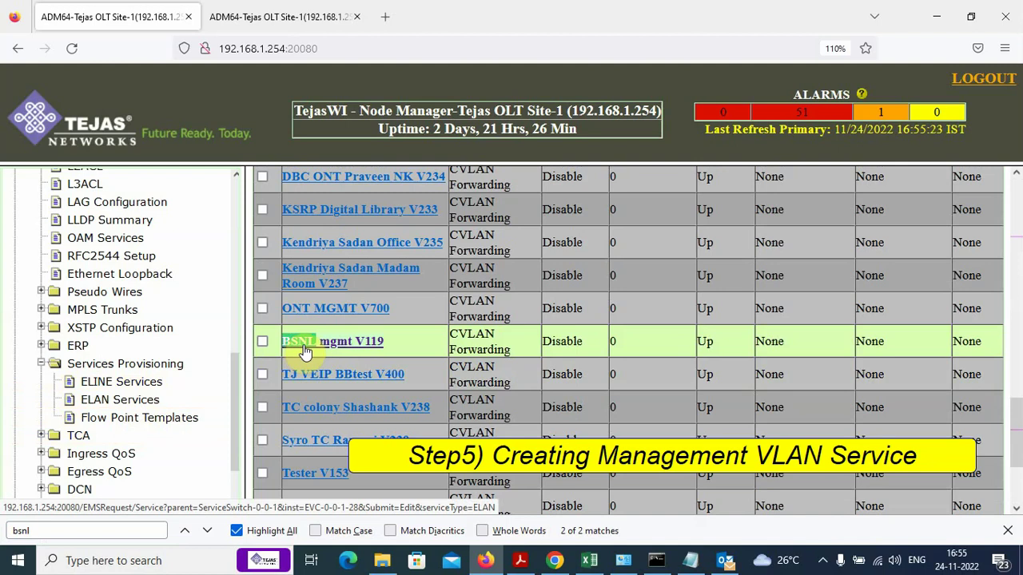
{"action": "left_click", "coordinate": [376, 341]}
{"action": "scroll", "coordinate": [463, 244], "scroll_direction": "down", "scroll_amount": 4}
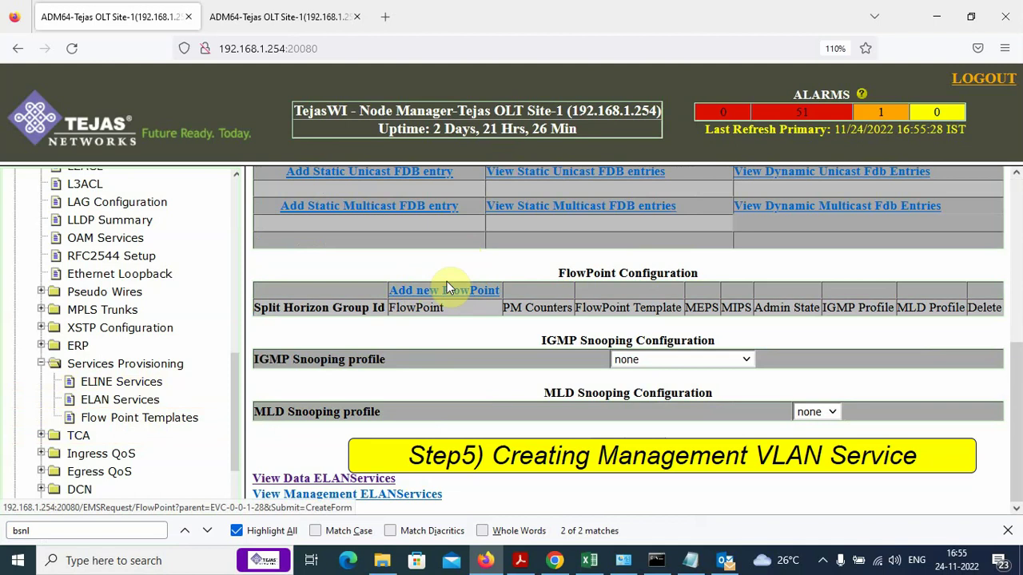
Check the uplink port in the Notepad notes, then return to the service page in the Tejas web interface
{"action": "left_click", "coordinate": [690, 559]}
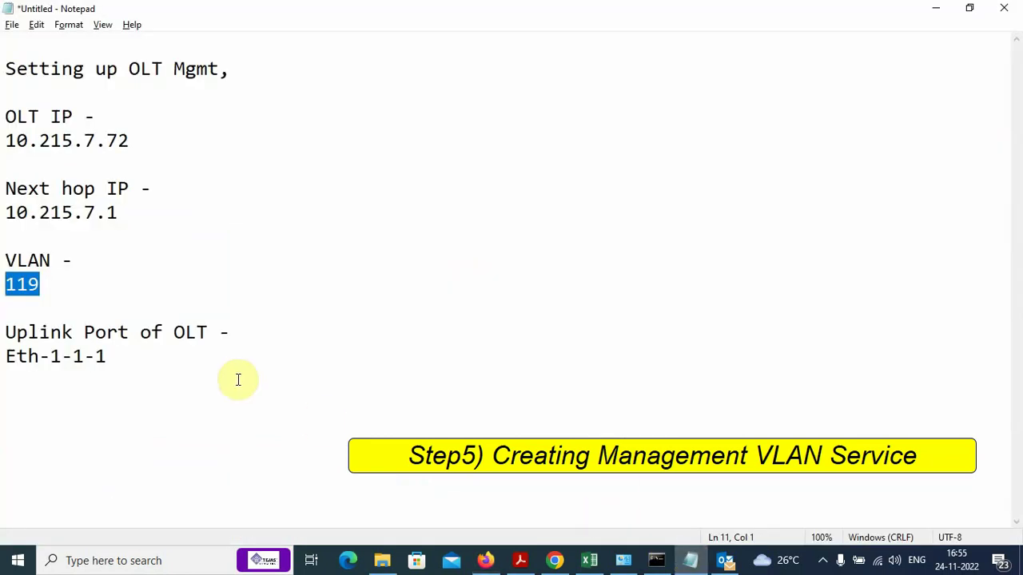
{"action": "left_click_drag", "start_coordinate": [126, 356], "coordinate": [67, 347]}
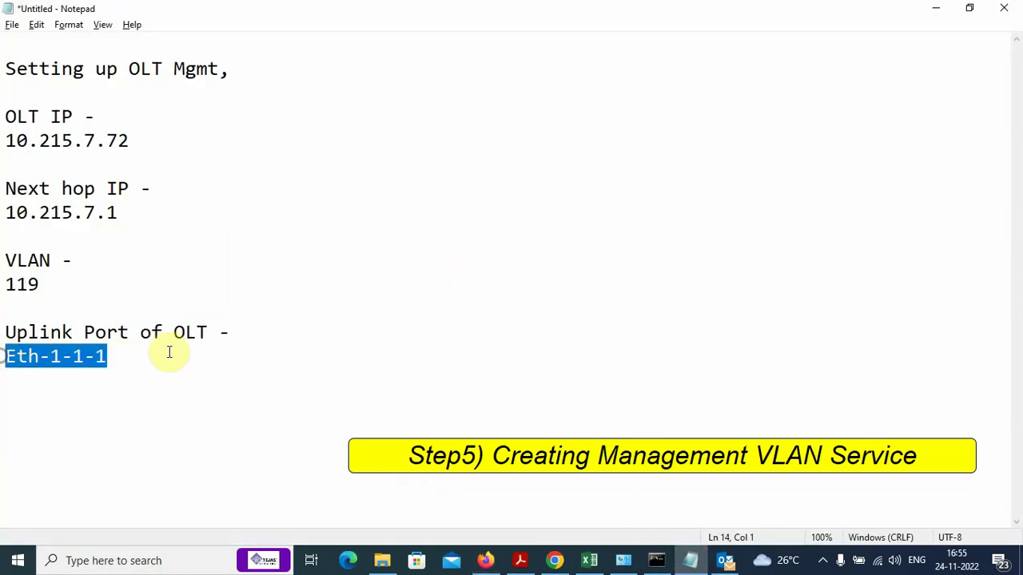
{"action": "left_click", "coordinate": [450, 301]}
{"action": "key", "text": "alt+Tab"}
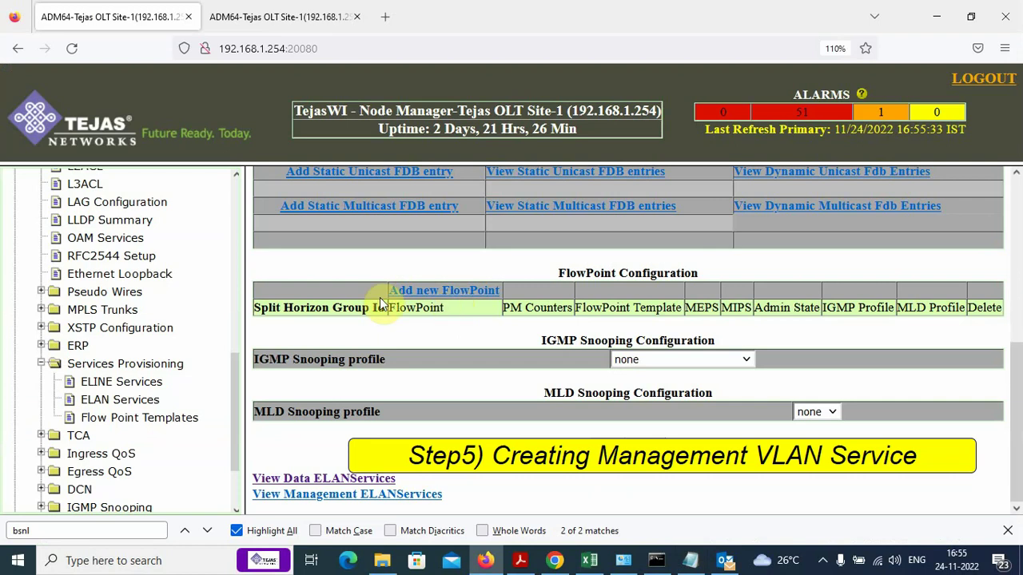
Start a new FlowPoint for BSNL mgmt V119 with traffic type Management Traffic and interface CPU_PORT
{"action": "left_click", "coordinate": [460, 290]}
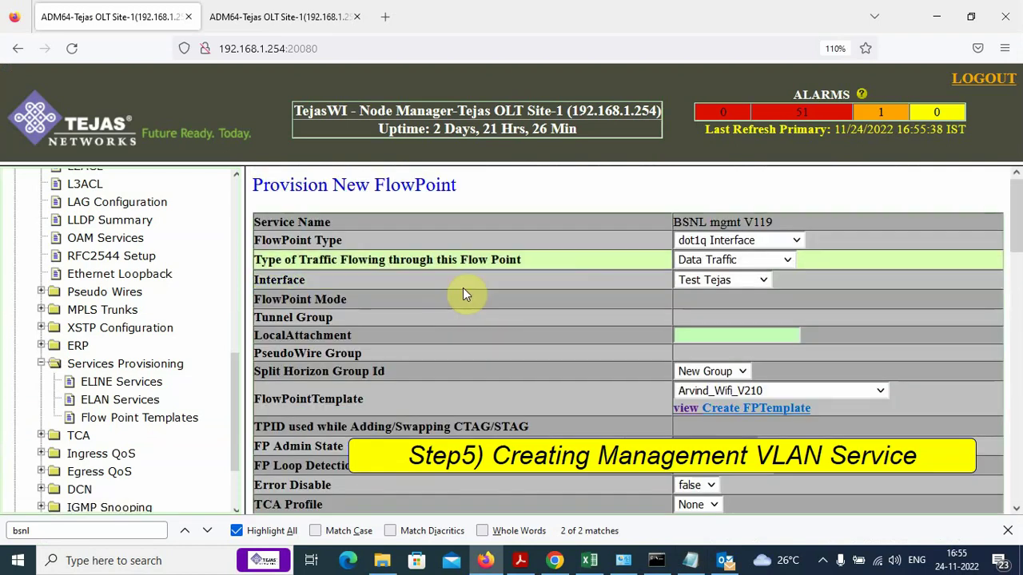
{"action": "left_click", "coordinate": [743, 259]}
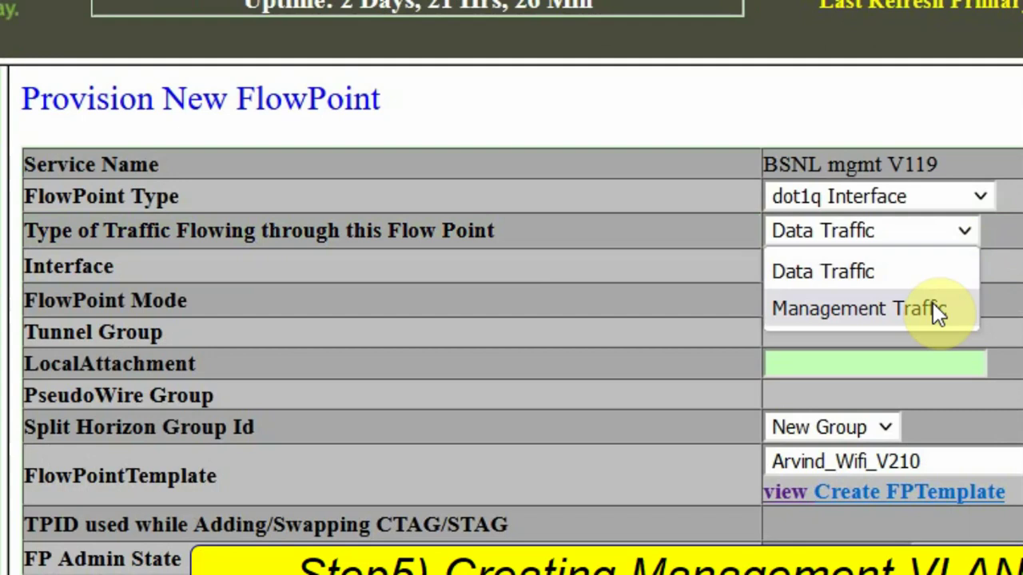
{"action": "left_click", "coordinate": [770, 307]}
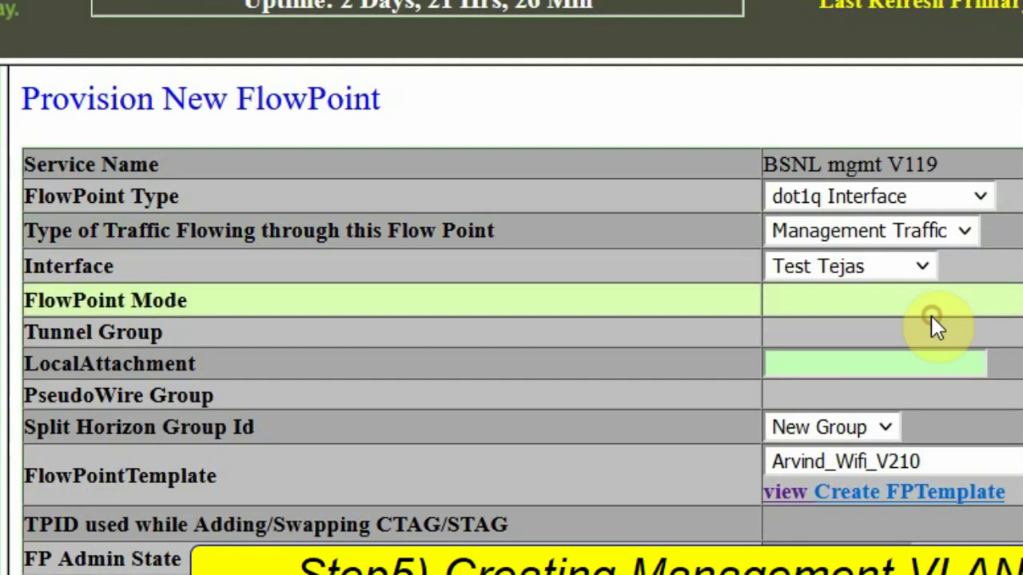
{"action": "left_click_drag", "start_coordinate": [24, 230], "coordinate": [727, 227]}
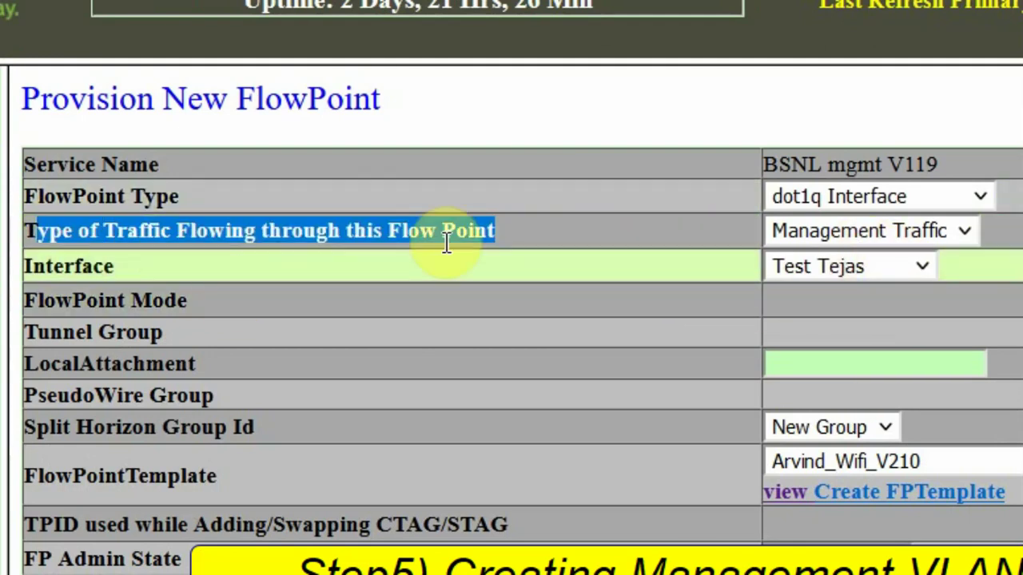
{"action": "left_click", "coordinate": [921, 267]}
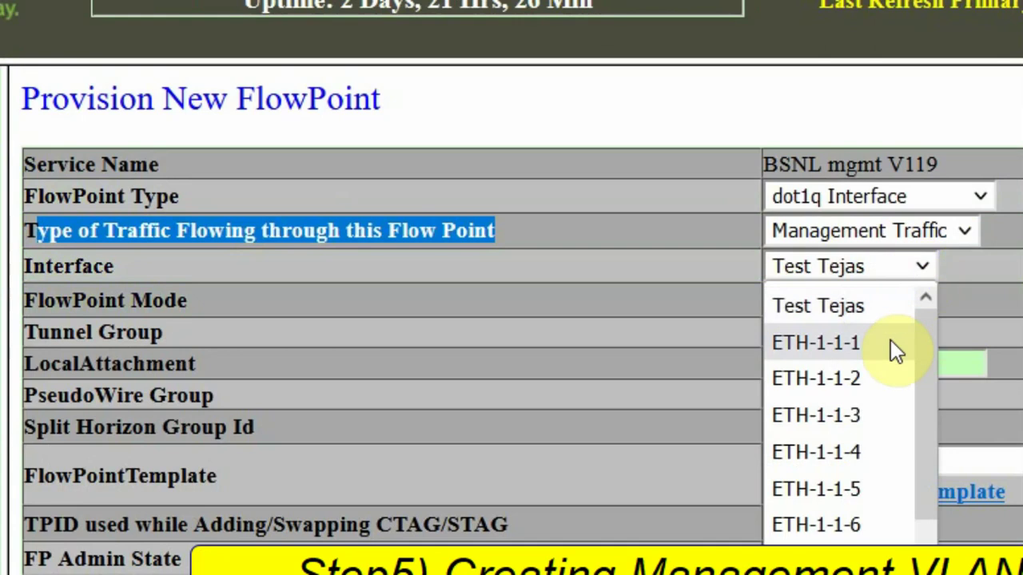
{"action": "left_click_drag", "start_coordinate": [929, 365], "coordinate": [945, 539]}
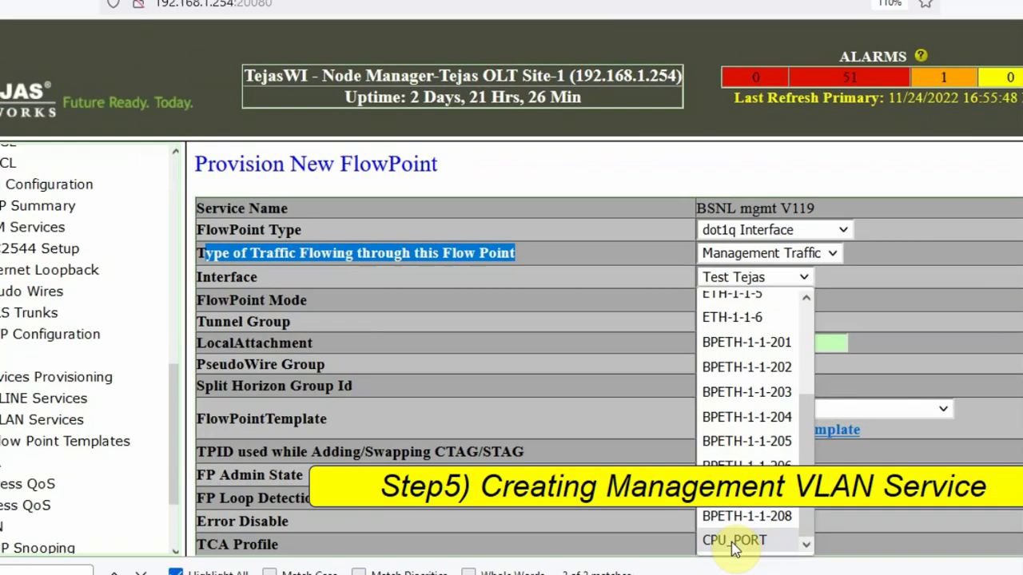
{"action": "left_click", "coordinate": [787, 541]}
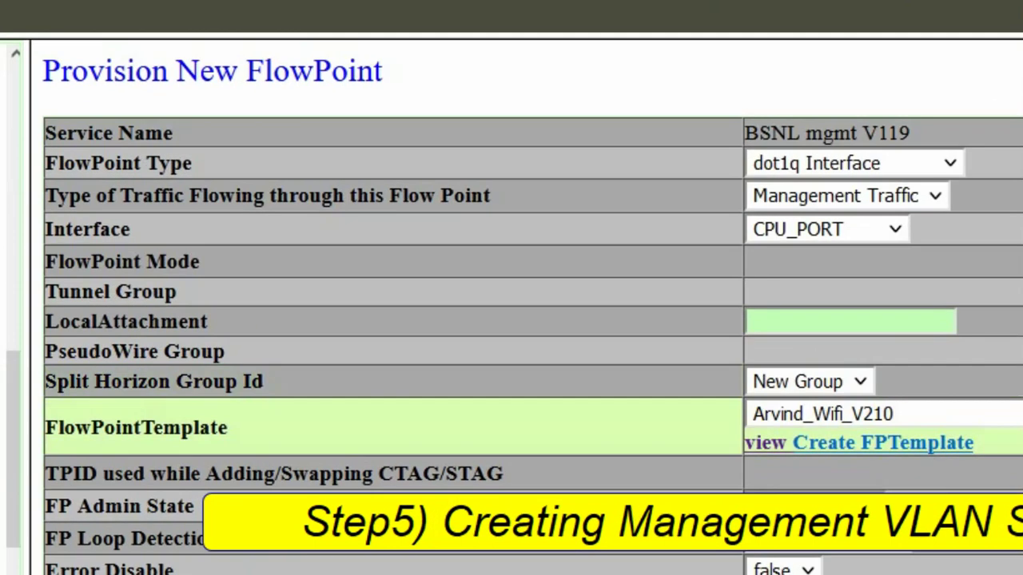
Assign the BSNL mgmt V119 FlowPoint template to the CPU_PORT FlowPoint, then create it and confirm its attributes
{"action": "left_click", "coordinate": [822, 414]}
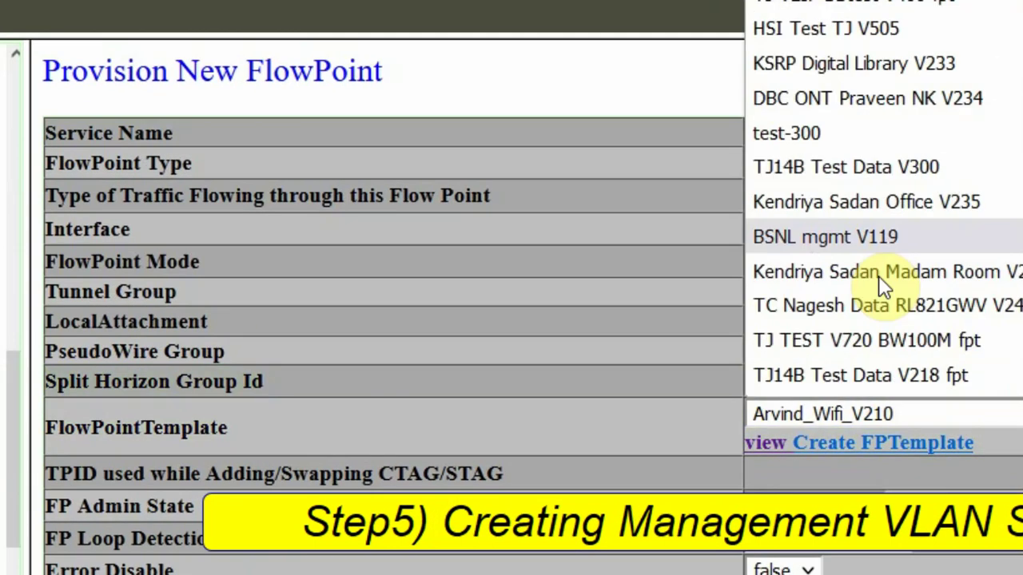
{"action": "left_click", "coordinate": [852, 239]}
{"action": "scroll", "coordinate": [575, 411], "scroll_direction": "down", "scroll_amount": 15}
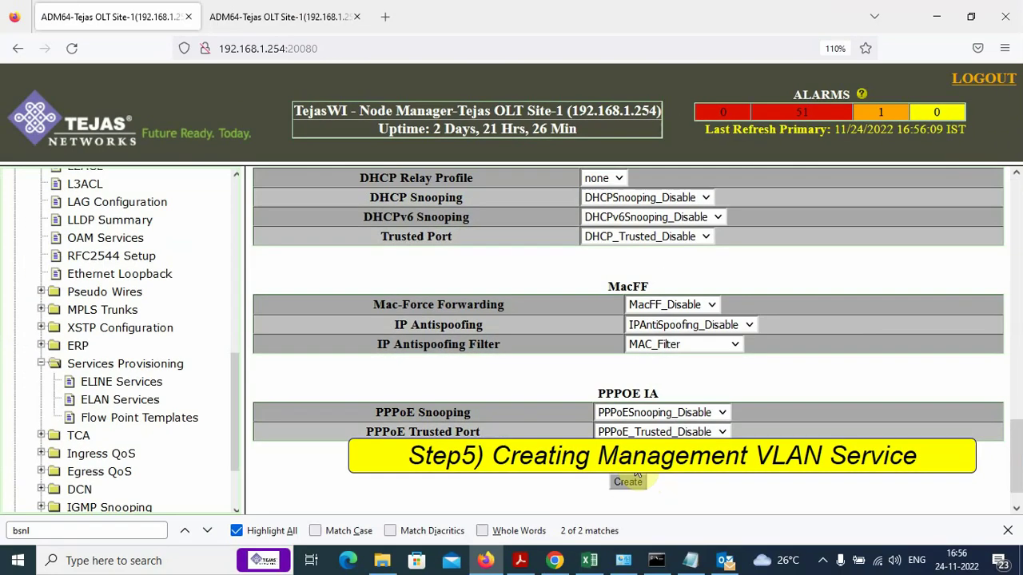
{"action": "left_click", "coordinate": [631, 480]}
{"action": "scroll", "coordinate": [577, 399], "scroll_direction": "down", "scroll_amount": 10}
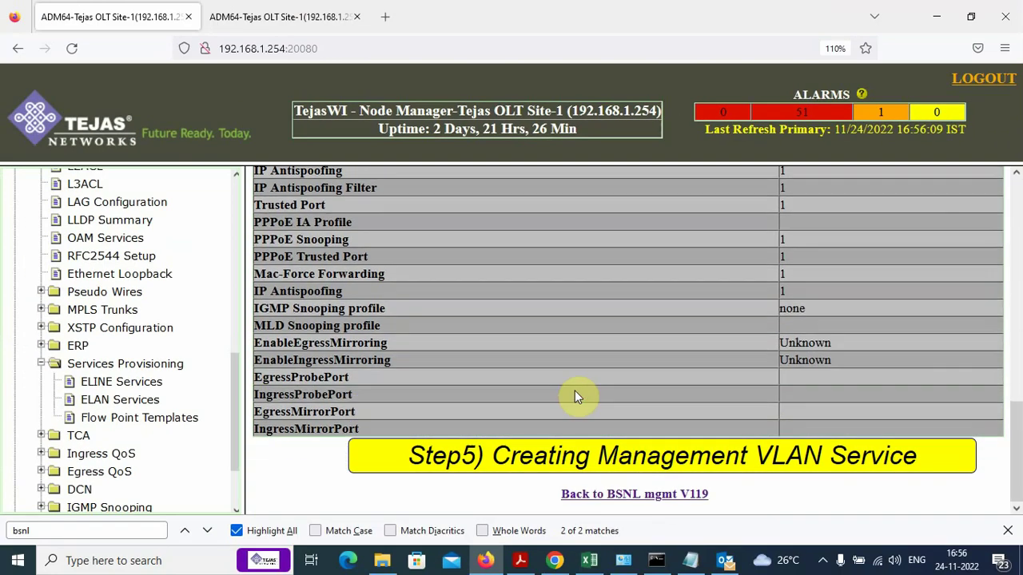
{"action": "left_click", "coordinate": [650, 467]}
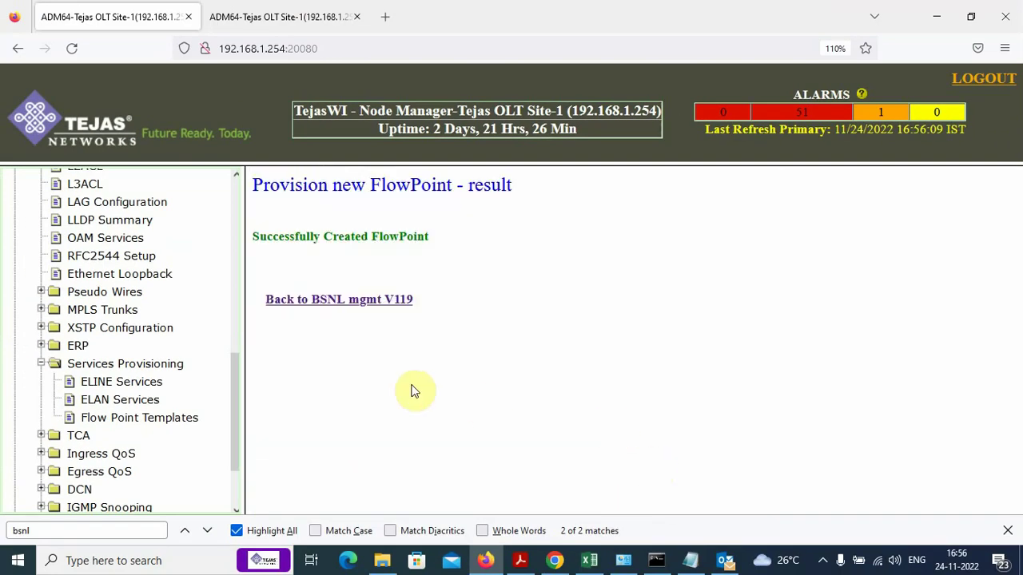
Reopen the BSNL mgmt V119 service from the management ELAN services list at its FlowPoint configuration
{"action": "left_click", "coordinate": [124, 403]}
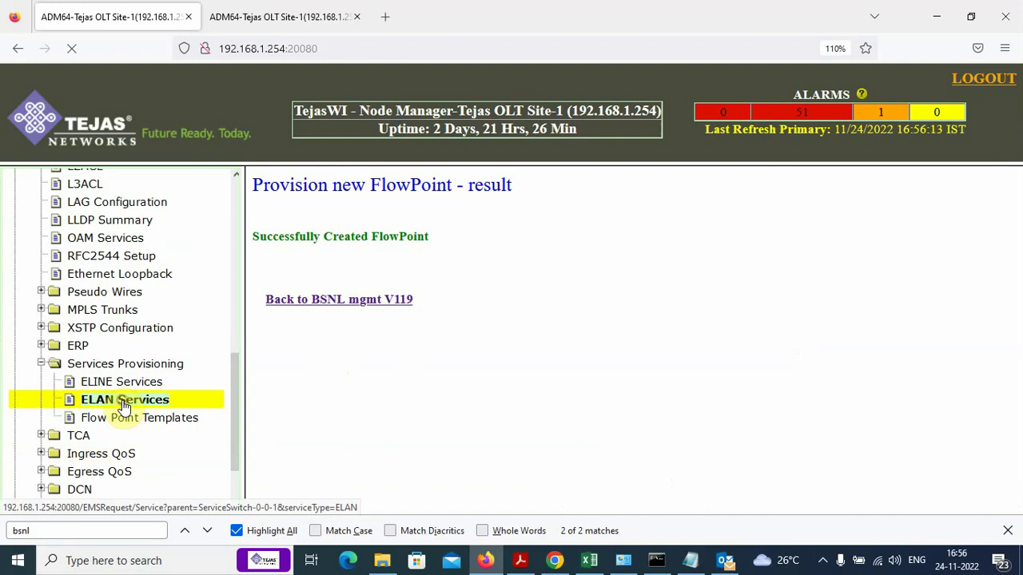
{"action": "scroll", "coordinate": [639, 272], "scroll_direction": "down", "scroll_amount": 10}
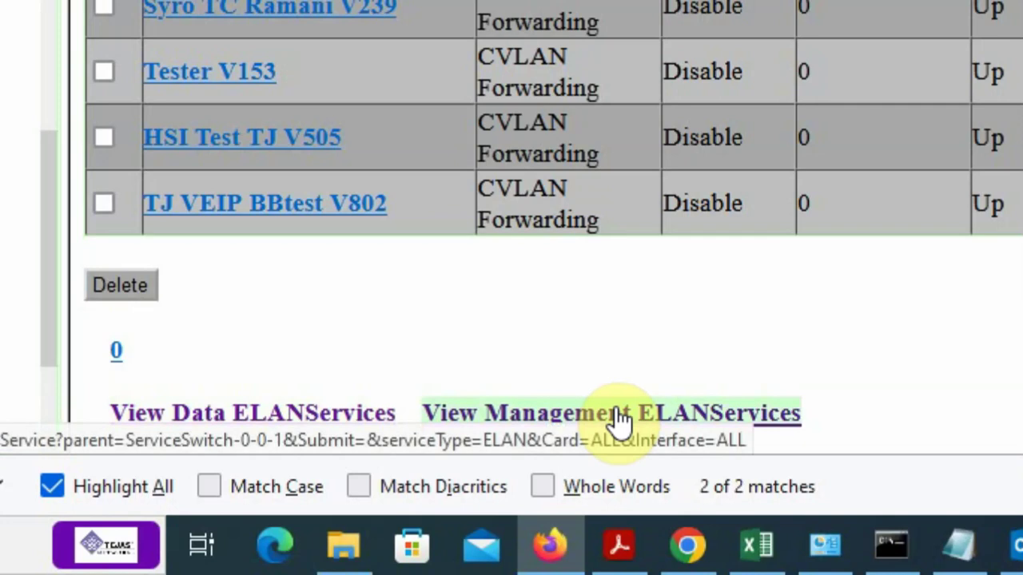
{"action": "left_click", "coordinate": [579, 418]}
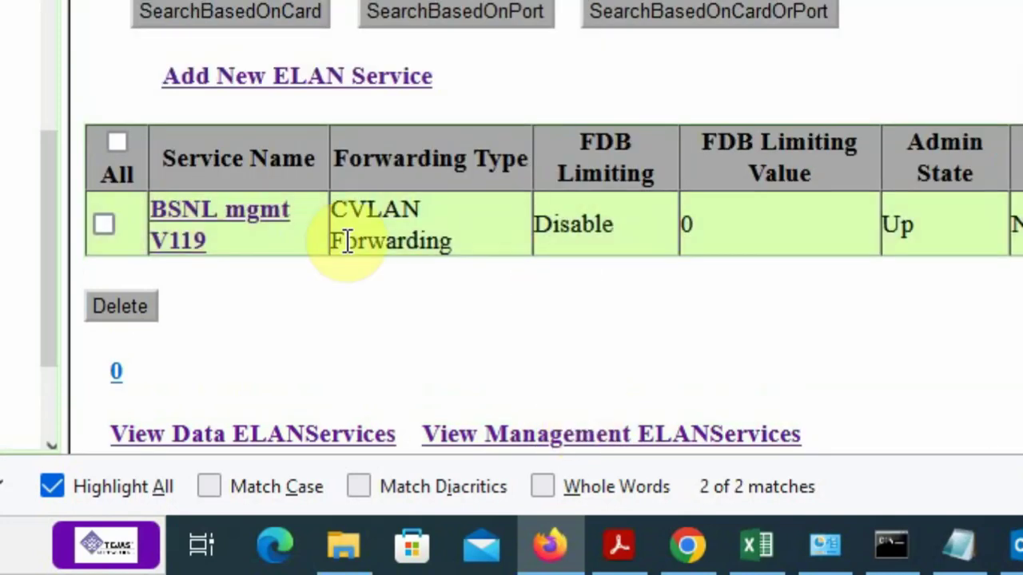
{"action": "left_click", "coordinate": [228, 234]}
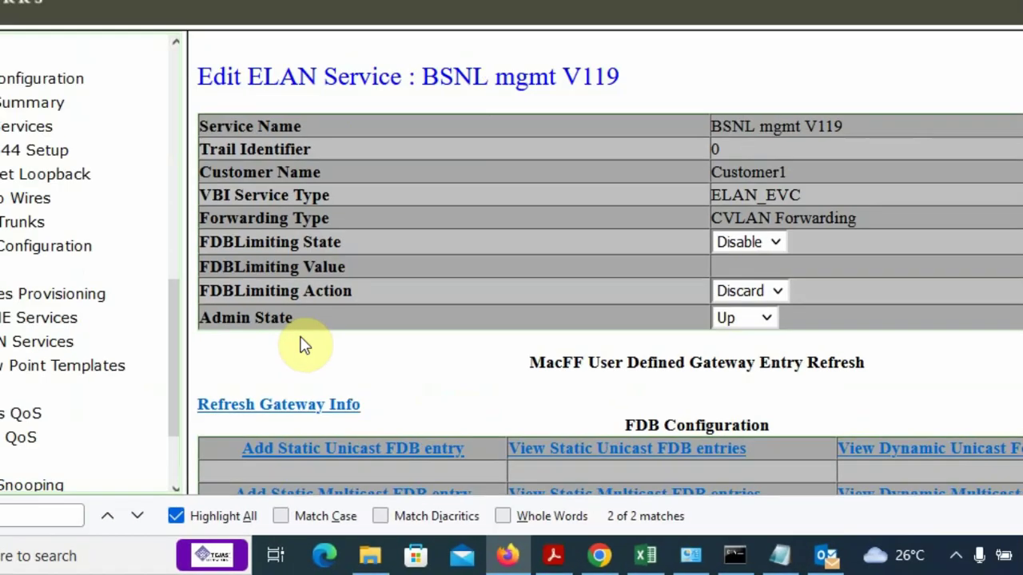
{"action": "scroll", "coordinate": [735, 210], "scroll_direction": "down", "scroll_amount": 10}
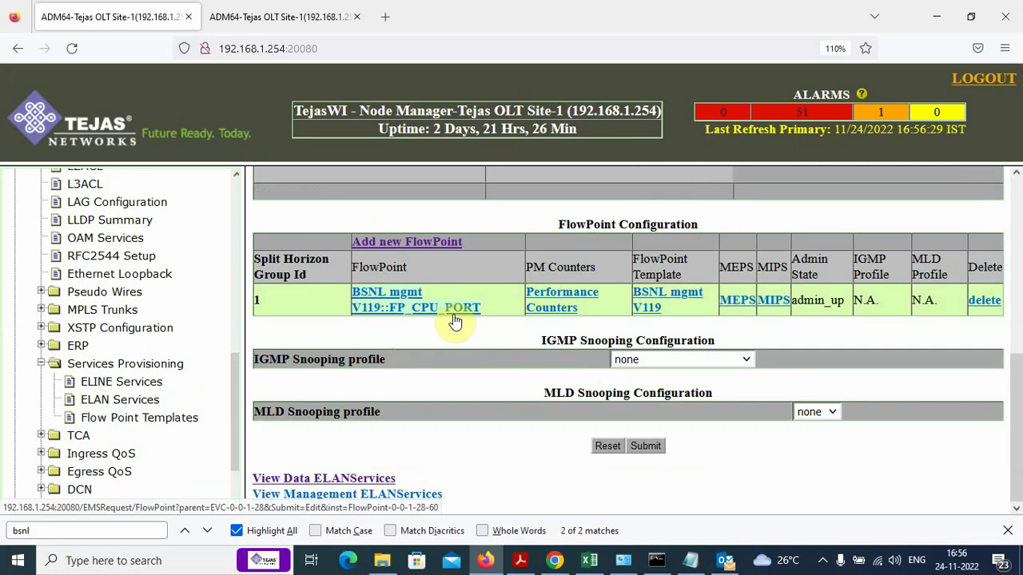
Look up the OLT uplink port in the Notepad notes, then return to the Tejas web interface
{"action": "left_click", "coordinate": [688, 562]}
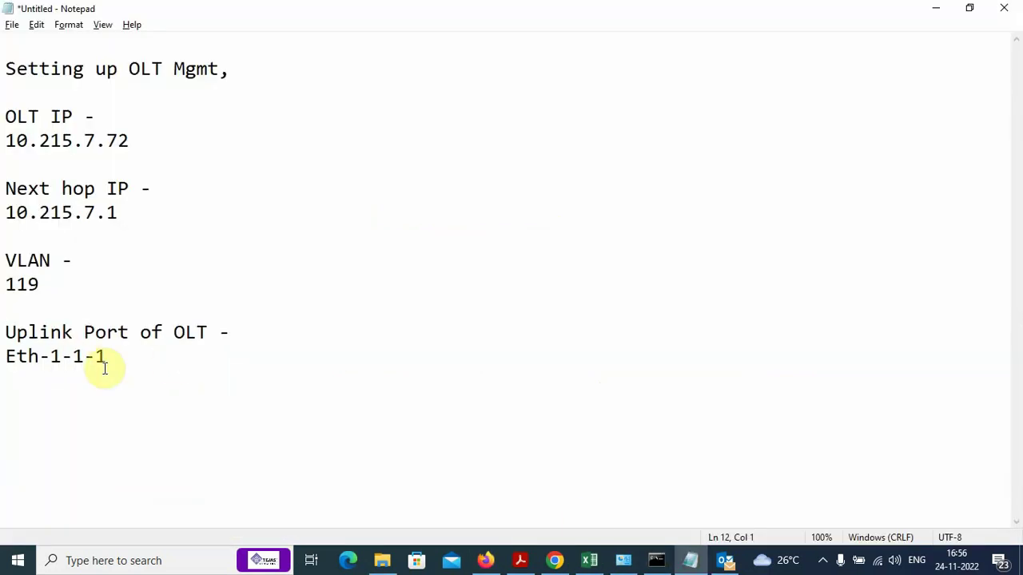
{"action": "left_click_drag", "start_coordinate": [105, 366], "coordinate": [89, 363]}
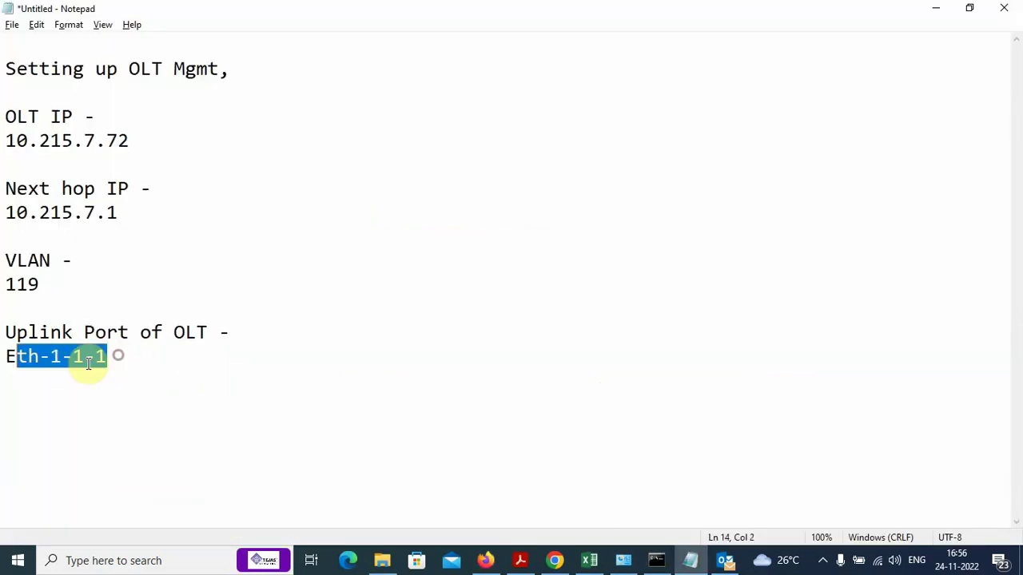
{"action": "left_click", "coordinate": [936, 12]}
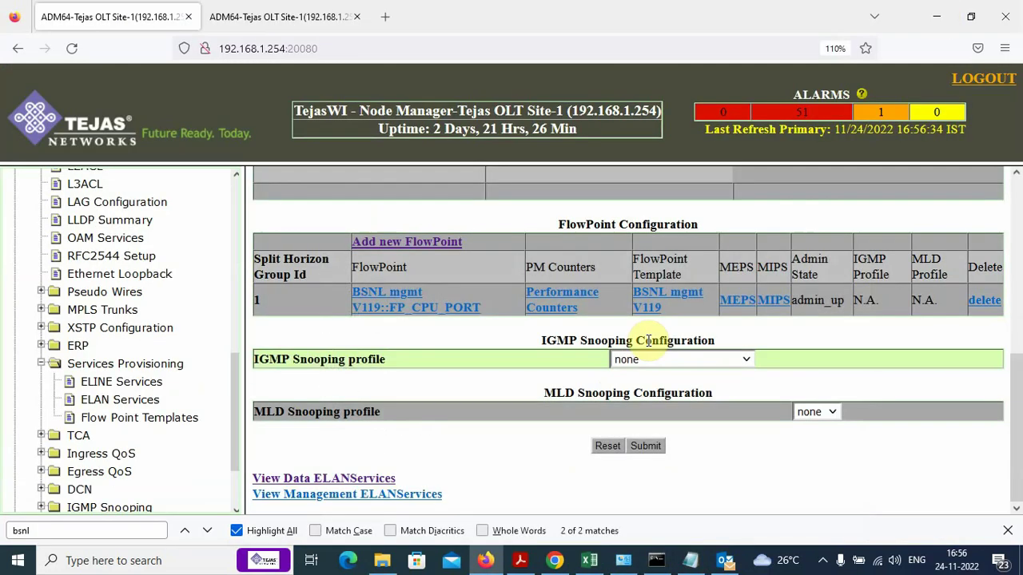
Start a second FlowPoint for the service with traffic type Management Traffic and interface ETH-1-1-1
{"action": "left_click", "coordinate": [436, 244]}
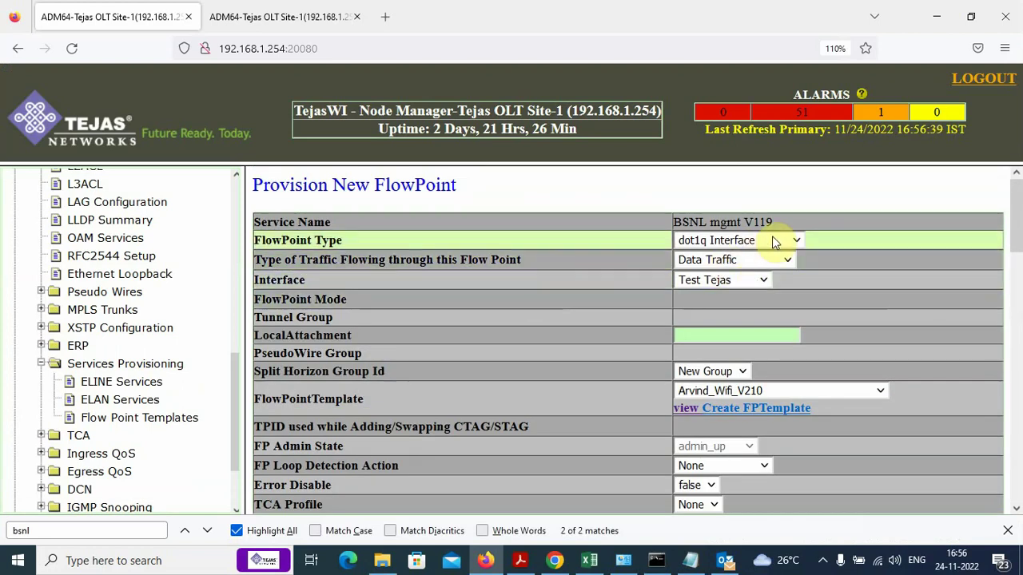
{"action": "left_click", "coordinate": [789, 259]}
{"action": "left_click", "coordinate": [747, 313]}
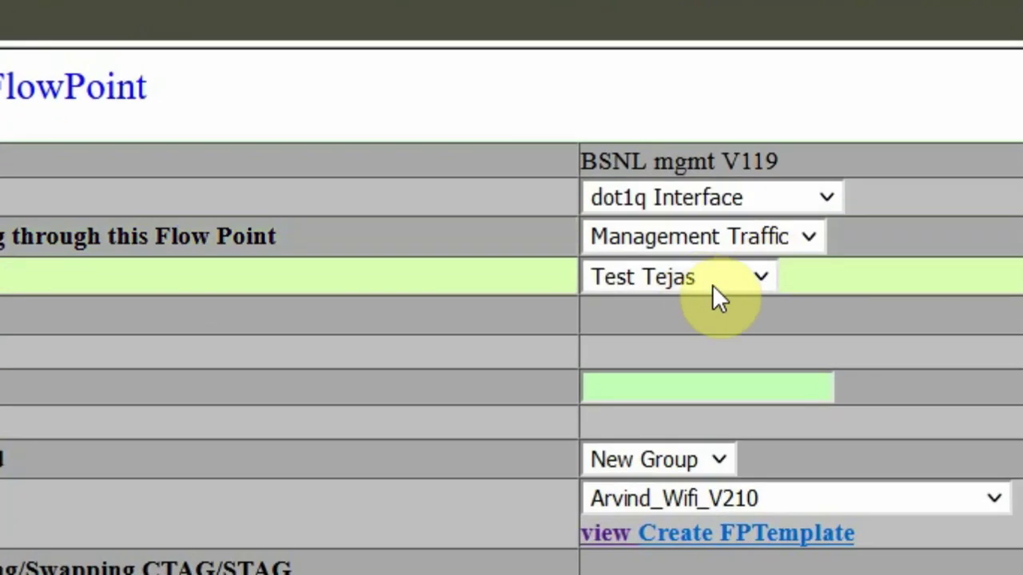
{"action": "left_click", "coordinate": [752, 283]}
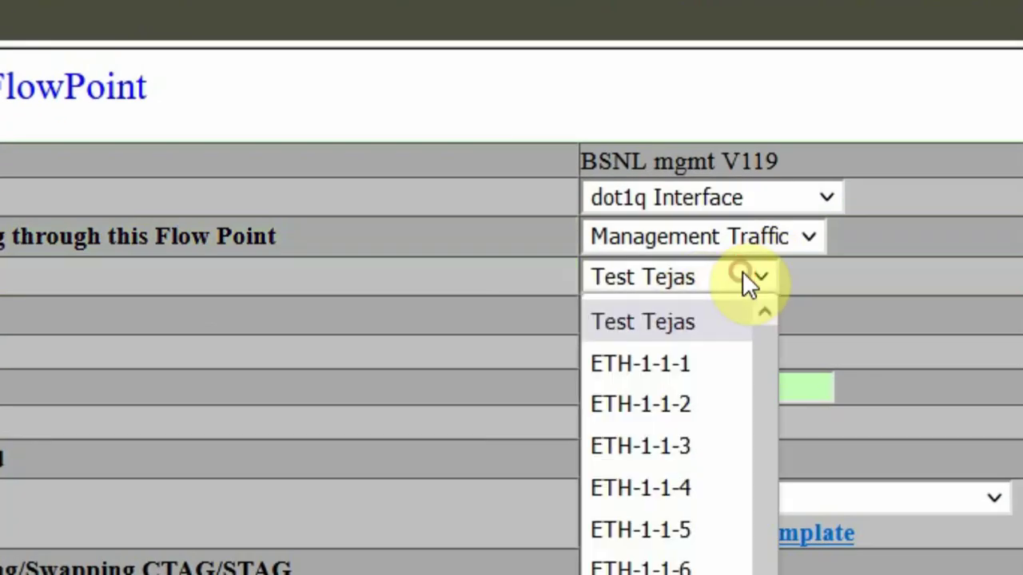
{"action": "left_click", "coordinate": [688, 366]}
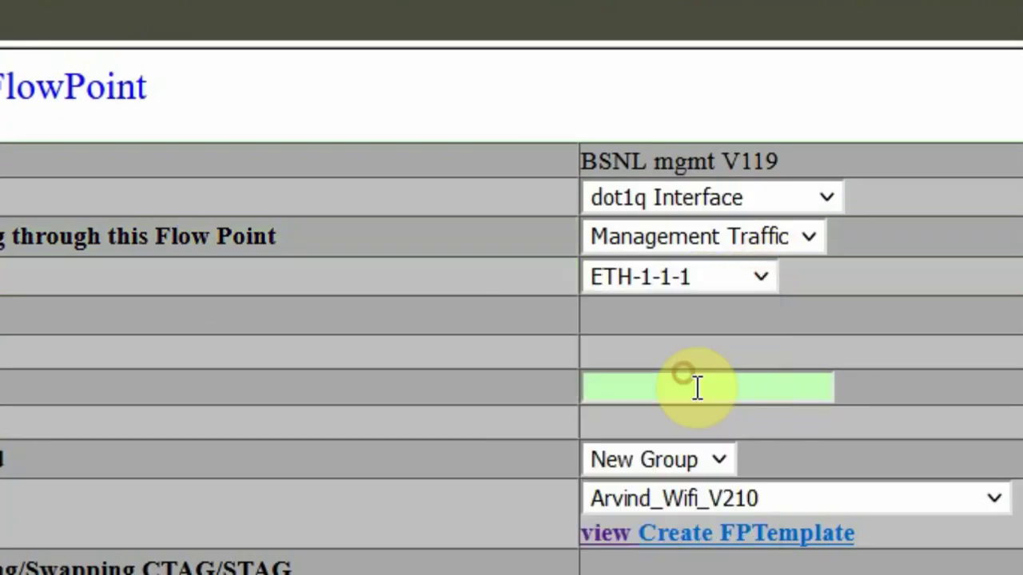
Assign the BSNL mgmt V119 FlowPoint template to the ETH-1-1-1 FlowPoint, then create it and confirm its attributes
{"action": "scroll", "coordinate": [906, 359], "scroll_direction": "down", "scroll_amount": 2}
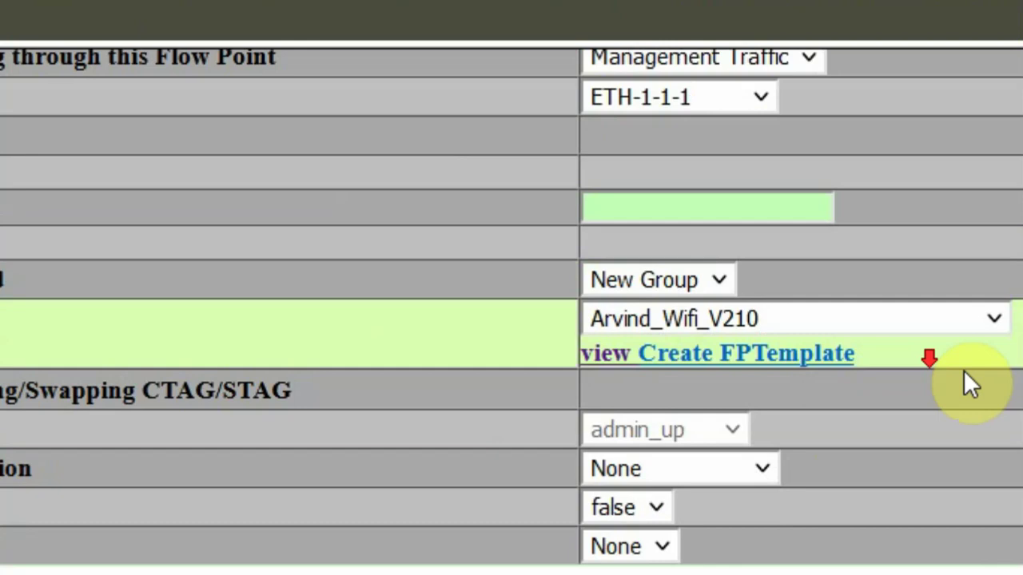
{"action": "left_click", "coordinate": [997, 324]}
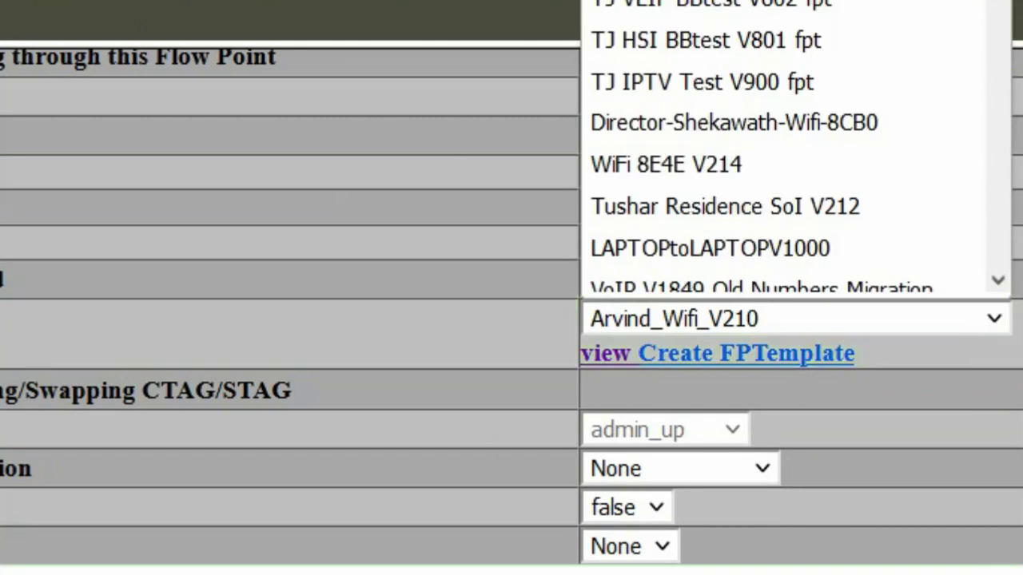
{"action": "scroll", "coordinate": [799, 144], "scroll_direction": "down", "scroll_amount": 5}
{"action": "left_click", "coordinate": [742, 125]}
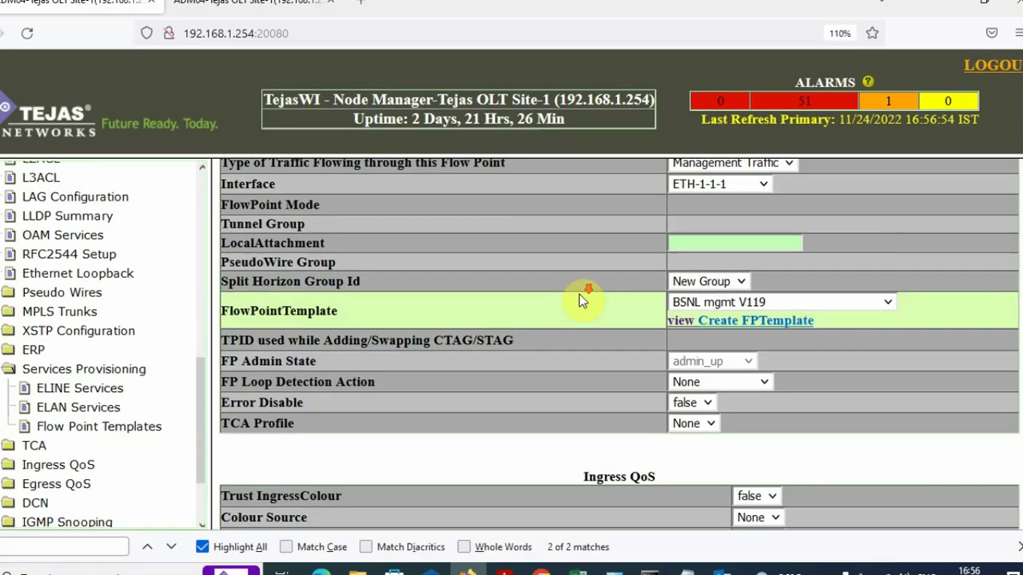
{"action": "scroll", "coordinate": [582, 300], "scroll_direction": "down", "scroll_amount": 10}
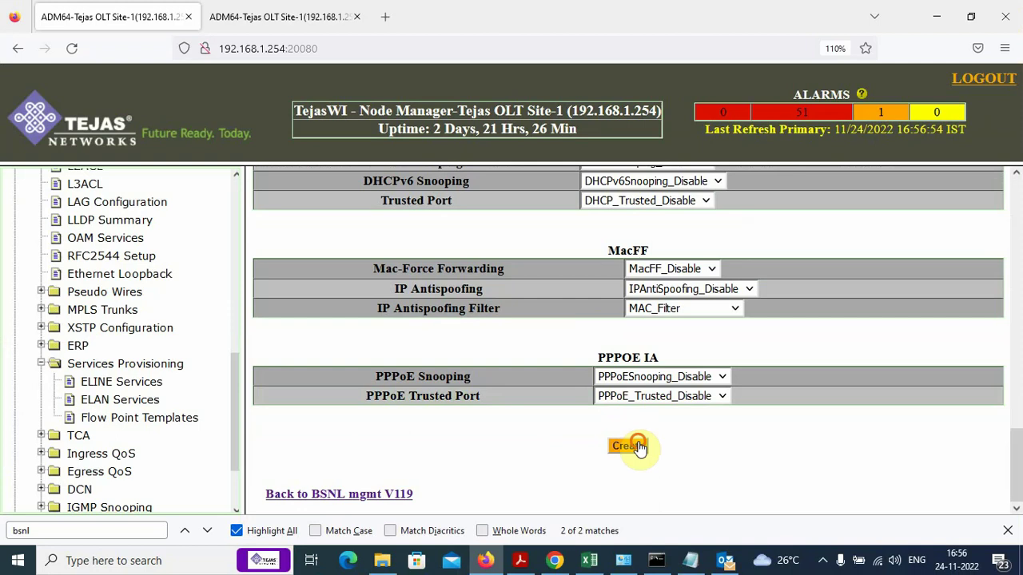
{"action": "left_click", "coordinate": [628, 446]}
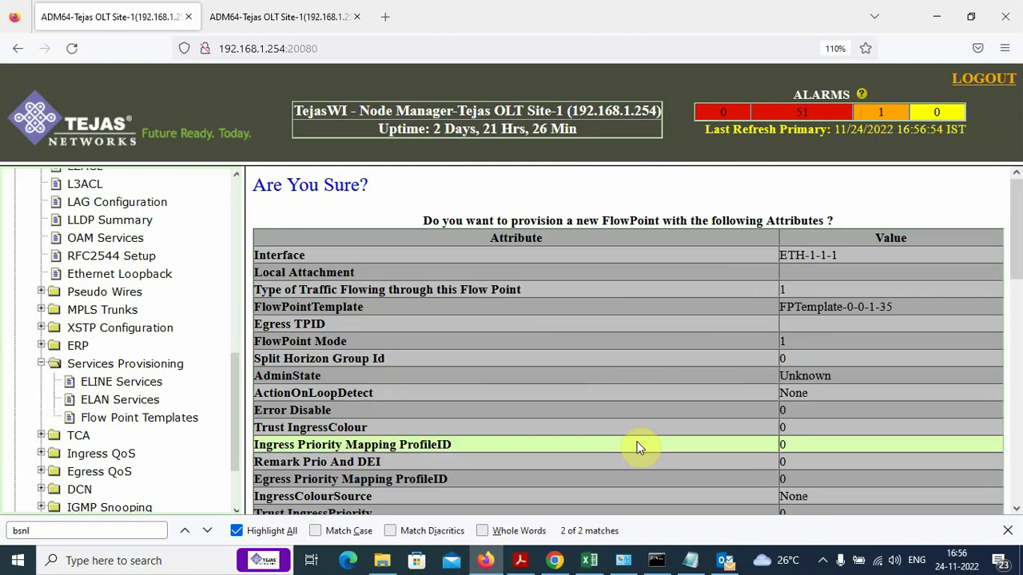
{"action": "scroll", "coordinate": [640, 445], "scroll_direction": "down", "scroll_amount": 10}
{"action": "left_click", "coordinate": [642, 462]}
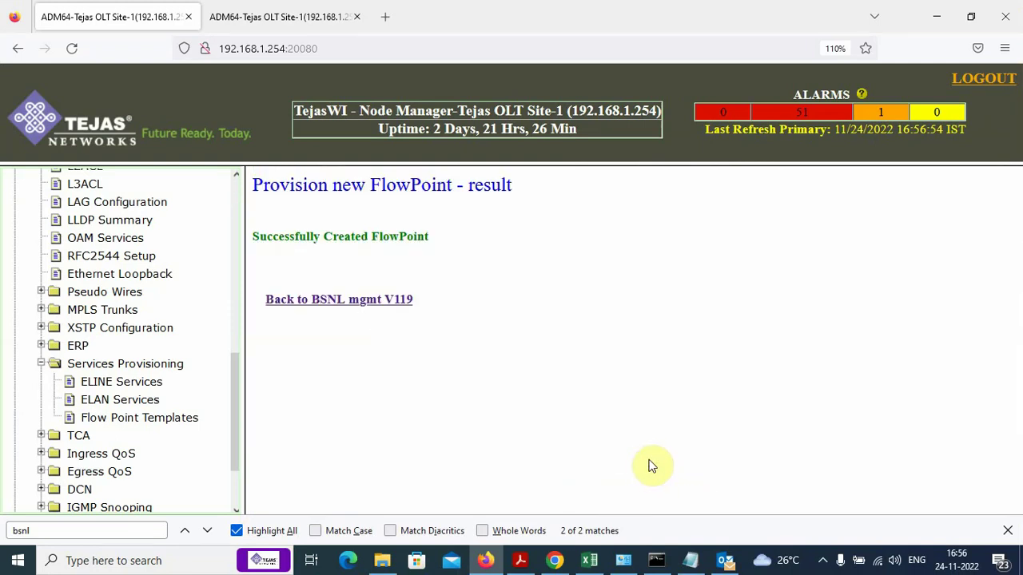
Open BSNL mgmt V119 from the management ELAN services, review its FlowPoints, and view its dynamic unicast FDB entries
{"action": "left_click", "coordinate": [134, 399]}
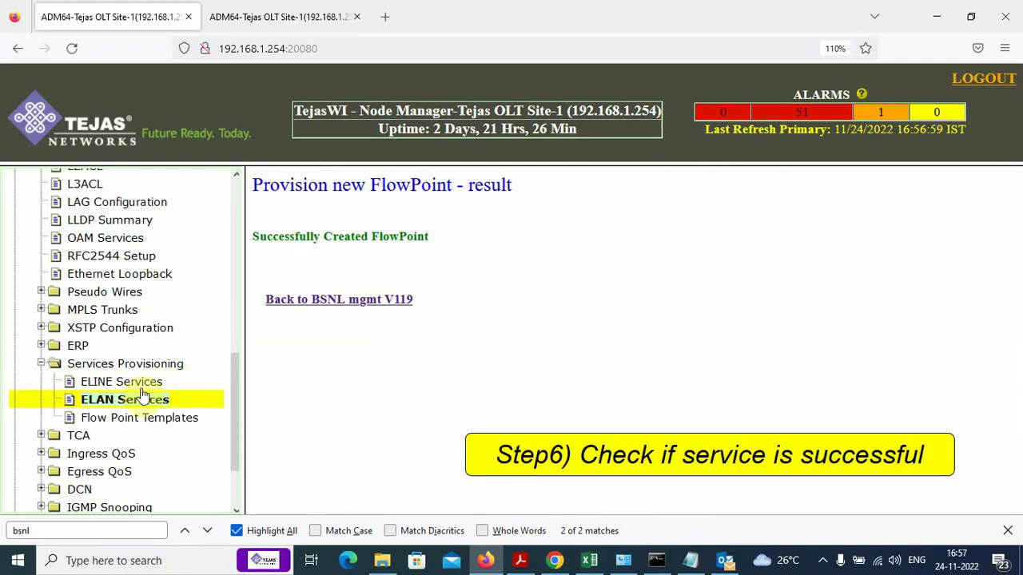
{"action": "scroll", "coordinate": [646, 312], "scroll_direction": "down", "scroll_amount": 10}
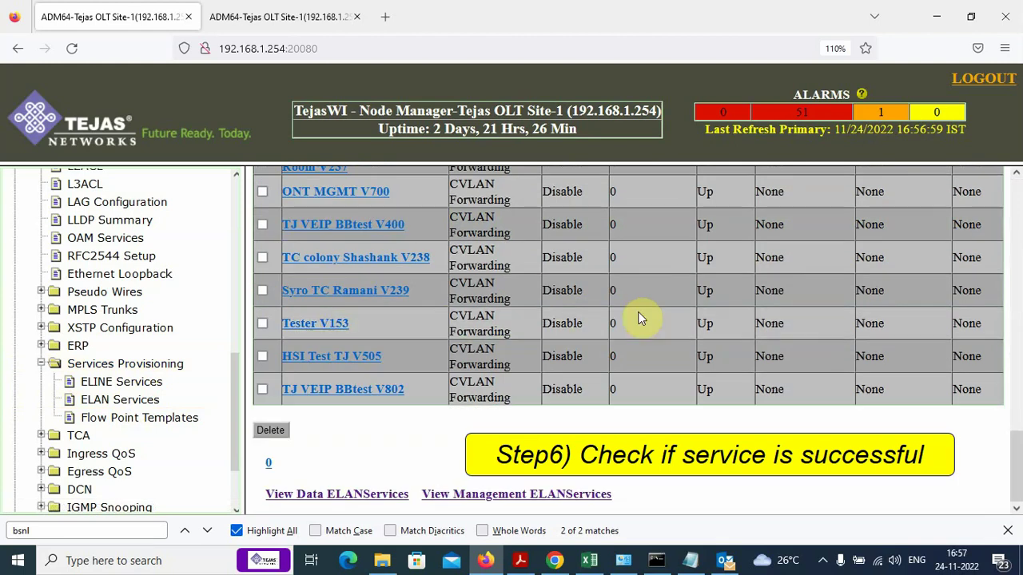
{"action": "left_click", "coordinate": [492, 494]}
{"action": "left_click", "coordinate": [312, 399]}
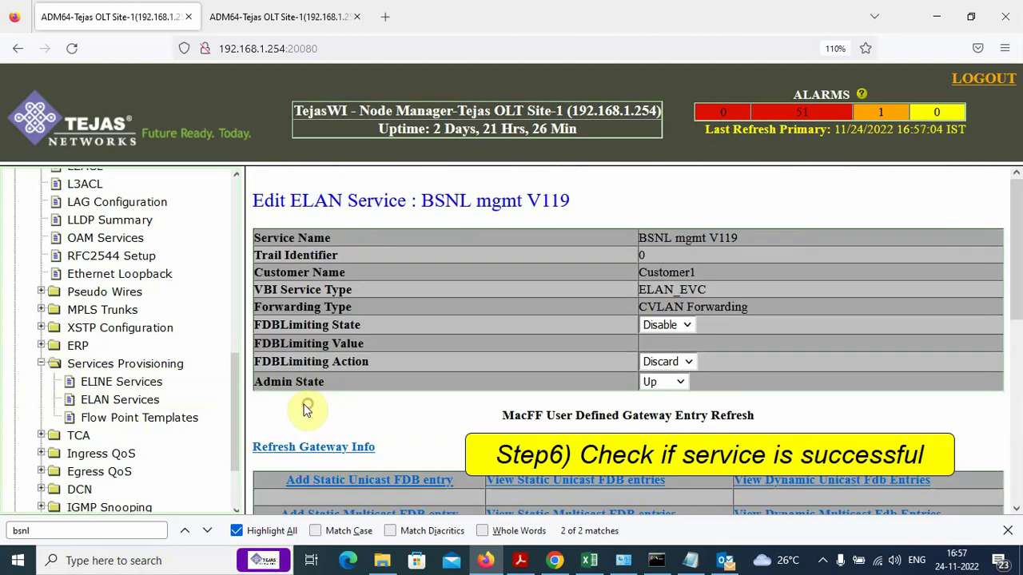
{"action": "scroll", "coordinate": [438, 403], "scroll_direction": "down", "scroll_amount": 10}
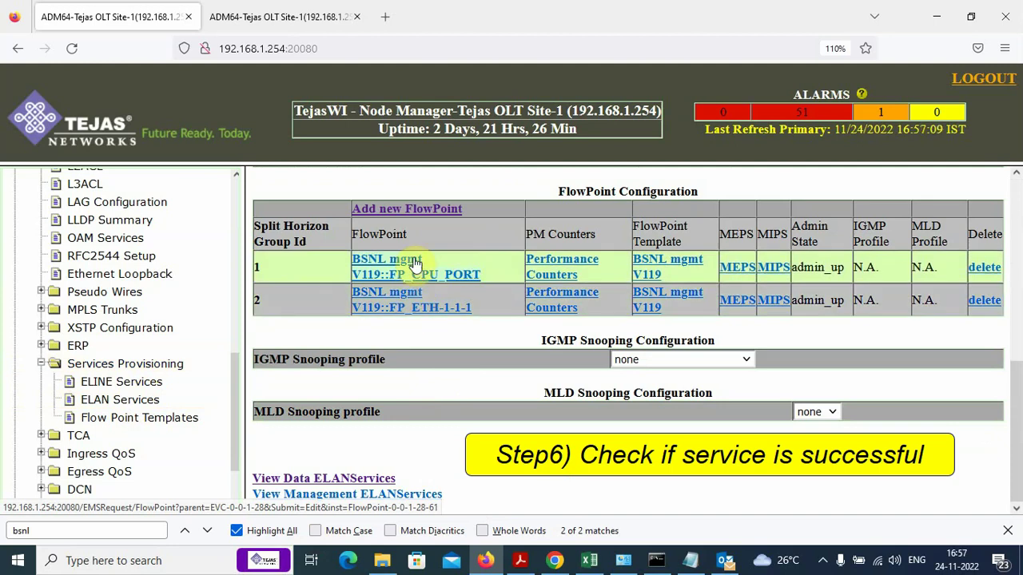
{"action": "scroll", "coordinate": [408, 300], "scroll_direction": "up", "scroll_amount": 4}
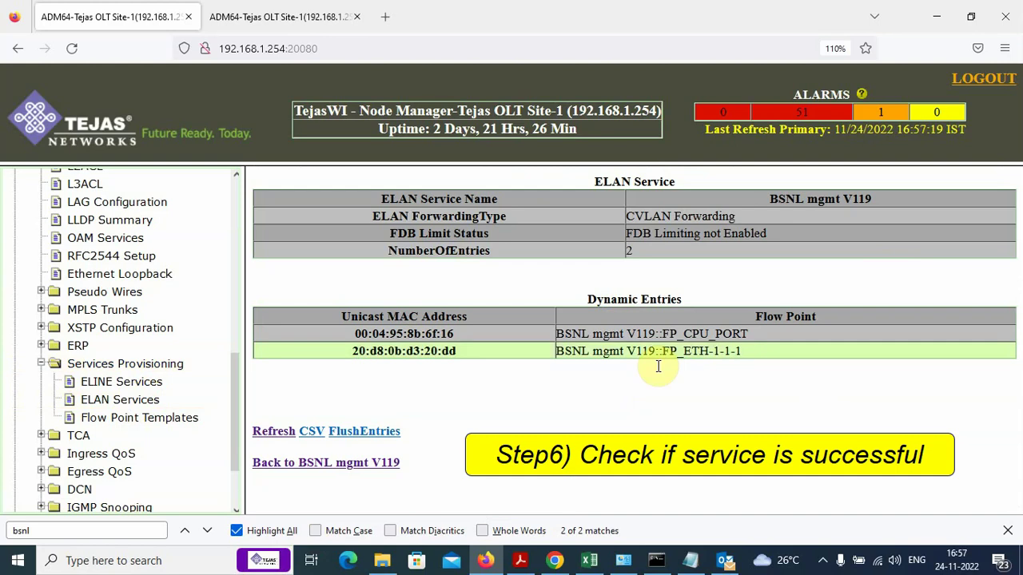
{"action": "left_click", "coordinate": [540, 375]}
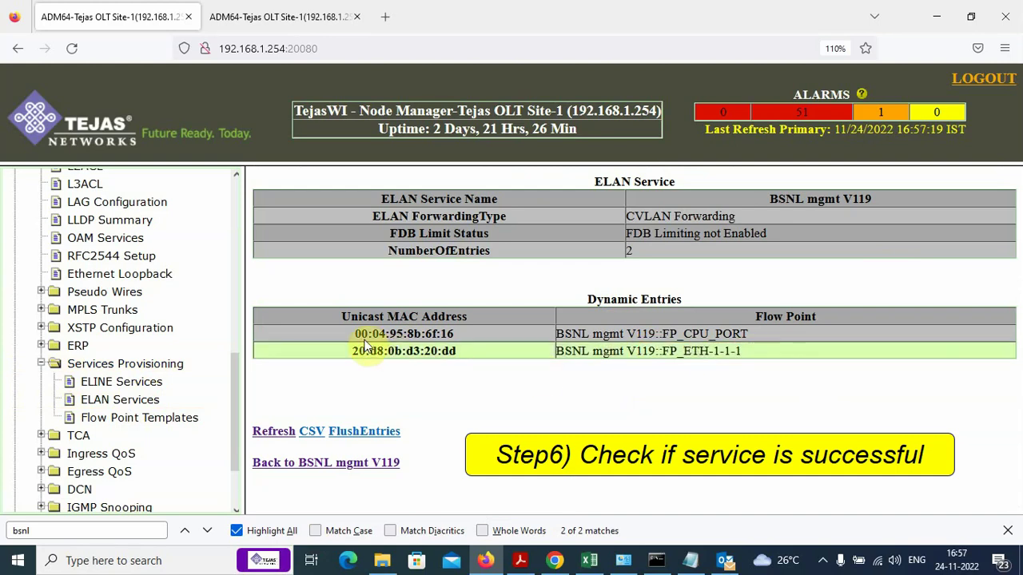
Examine the MAC addresses learned on the ETH-1-1-1 and CPU port FlowPoints of the BSNL mgmt V119 service
{"action": "left_click_drag", "start_coordinate": [357, 362], "coordinate": [434, 369]}
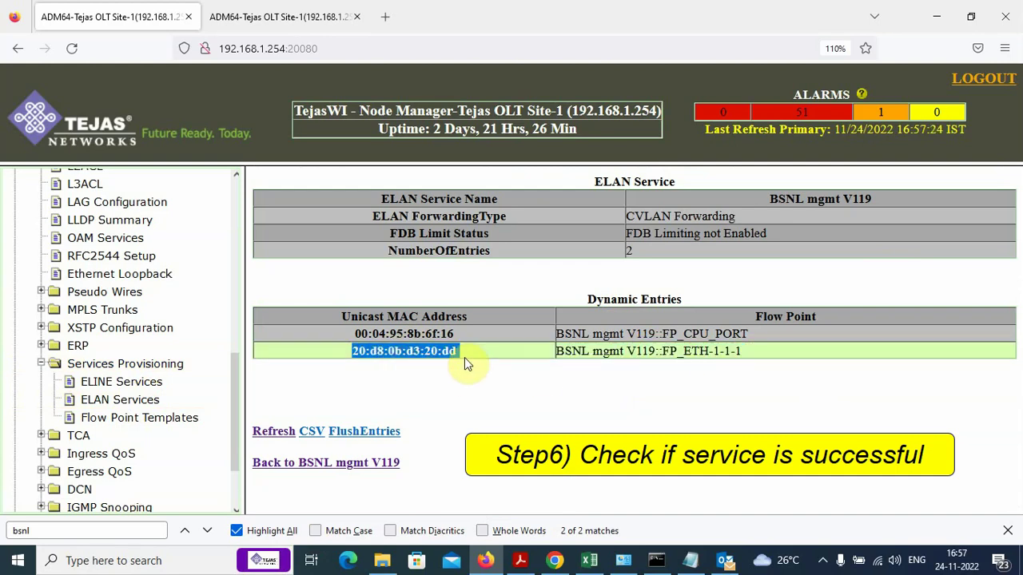
{"action": "left_click", "coordinate": [464, 357]}
{"action": "left_click_drag", "start_coordinate": [354, 334], "coordinate": [551, 328]}
{"action": "left_click", "coordinate": [411, 201]}
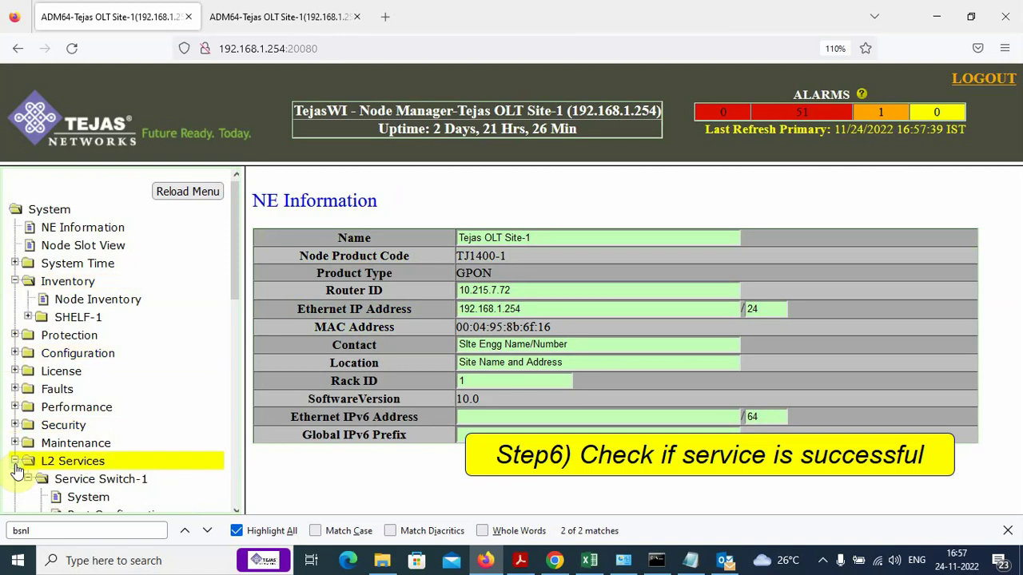
Open the Ping tool among the DCN Monitor system diagnostics under Maintenance, ready for a target address
{"action": "scroll", "coordinate": [12, 459], "scroll_direction": "down", "scroll_amount": 4}
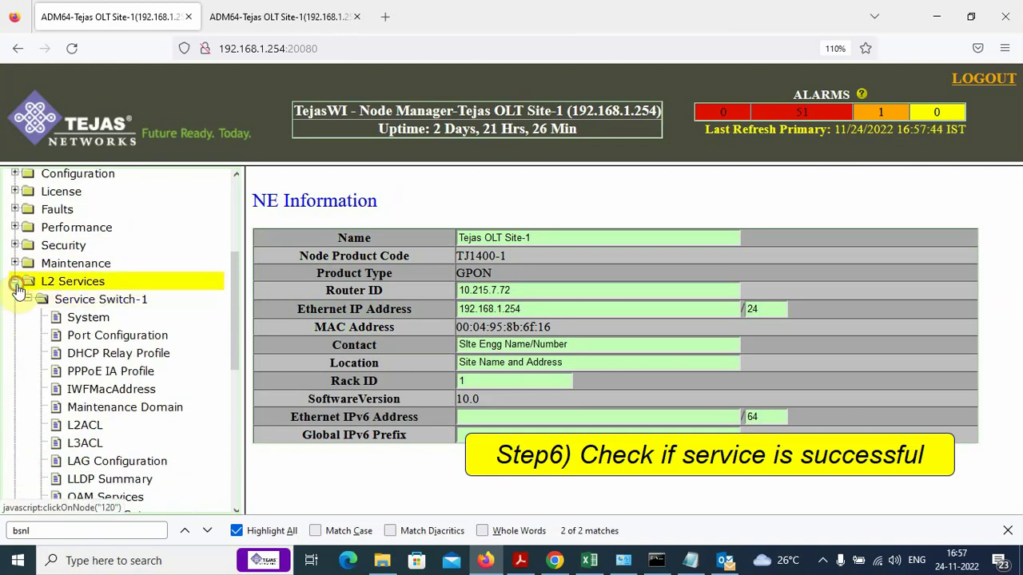
{"action": "left_click", "coordinate": [16, 285]}
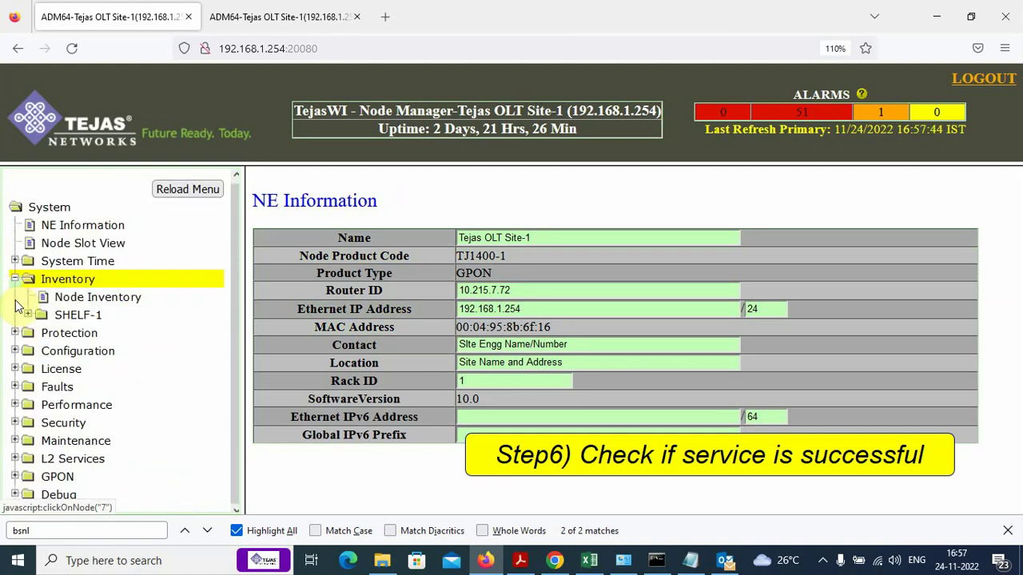
{"action": "left_click", "coordinate": [76, 441]}
{"action": "scroll", "coordinate": [164, 448], "scroll_direction": "down", "scroll_amount": 5}
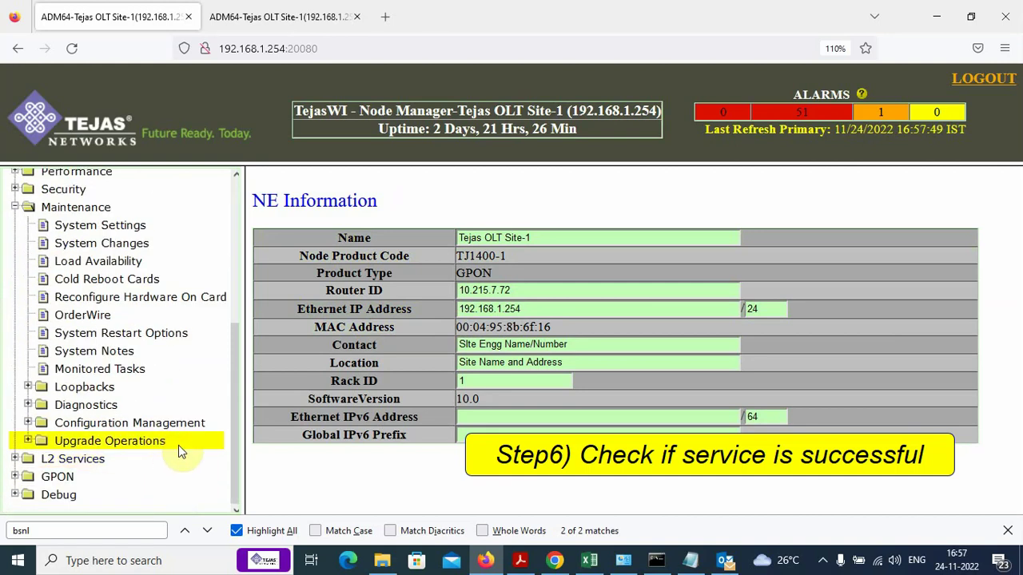
{"action": "left_click", "coordinate": [122, 406]}
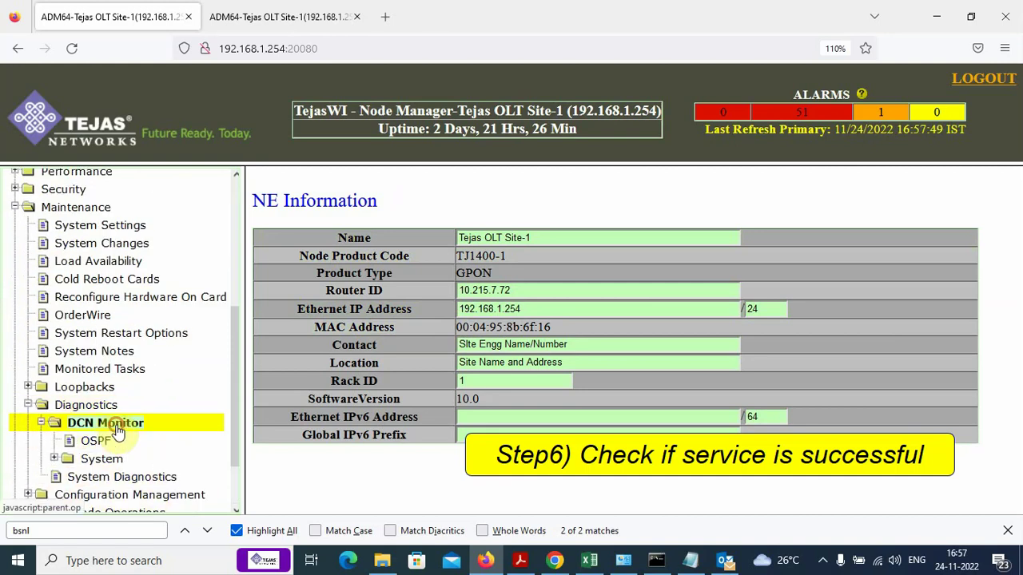
{"action": "scroll", "coordinate": [135, 429], "scroll_direction": "down", "scroll_amount": 2}
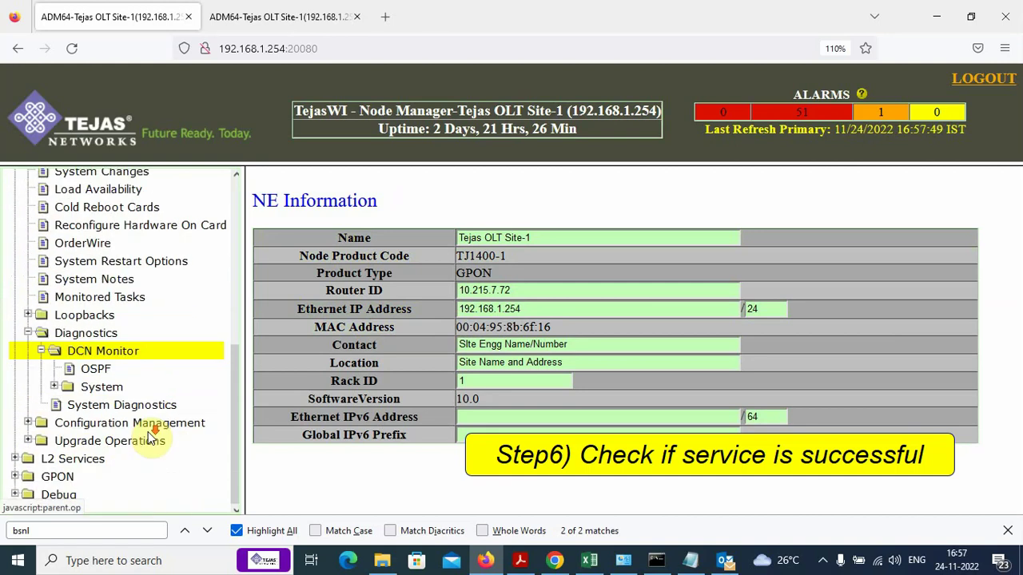
{"action": "left_click", "coordinate": [56, 389]}
{"action": "scroll", "coordinate": [108, 391], "scroll_direction": "down", "scroll_amount": 3}
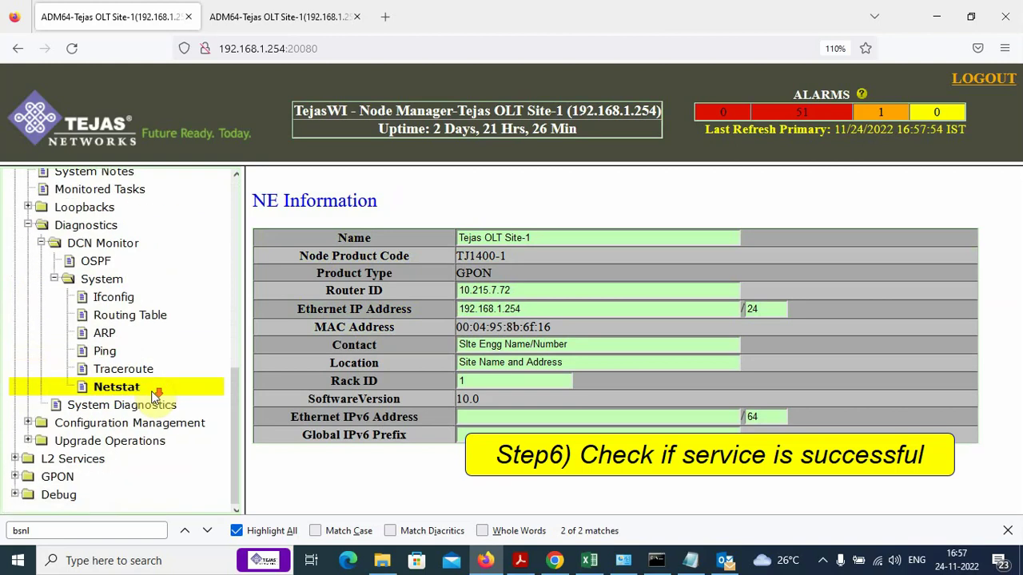
{"action": "left_click", "coordinate": [105, 353]}
{"action": "left_click", "coordinate": [536, 222]}
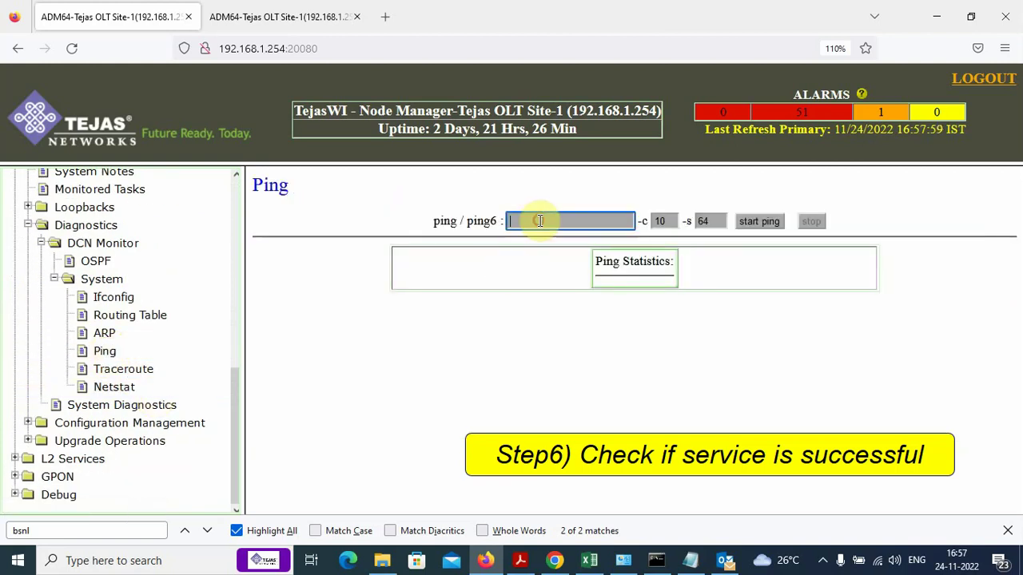
Copy the next hop IP 10.215.7.1 from the Notepad notes, then return to the Tejas web interface and ping it
{"action": "left_click", "coordinate": [690, 560]}
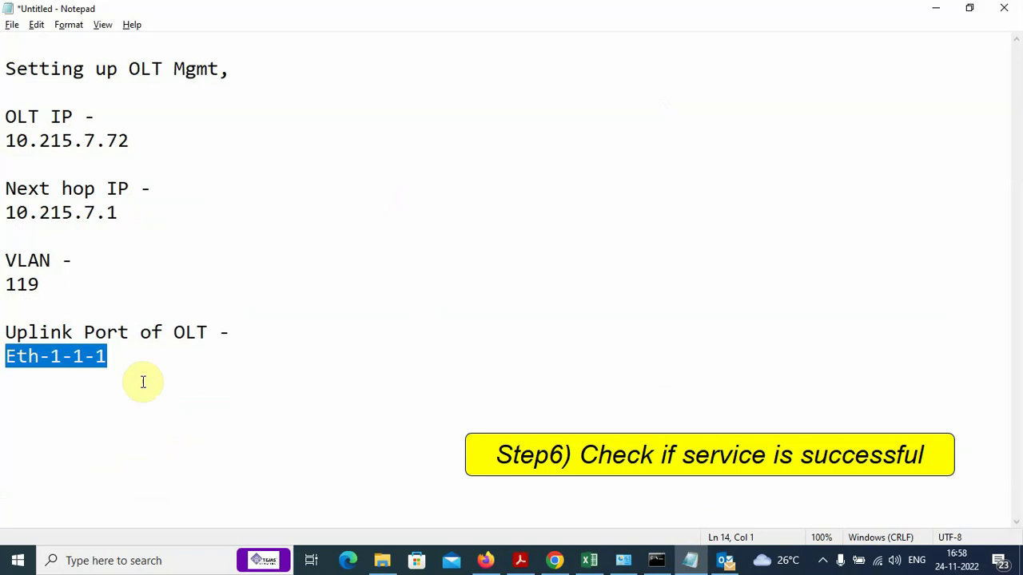
{"action": "left_click_drag", "start_coordinate": [114, 214], "coordinate": [2, 190]}
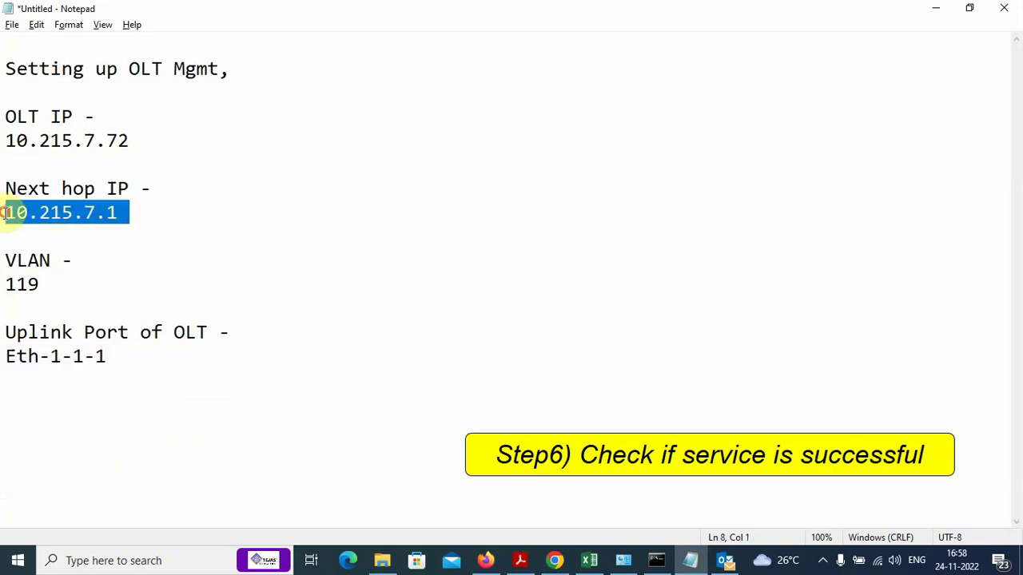
{"action": "right_click", "coordinate": [6, 213]}
{"action": "left_click", "coordinate": [44, 263]}
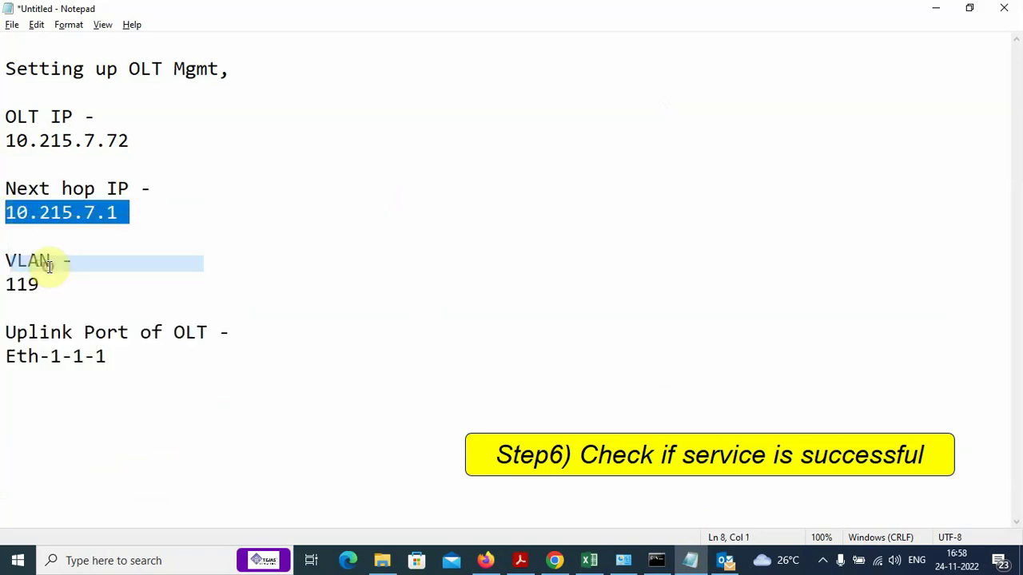
{"action": "left_click", "coordinate": [933, 10]}
{"action": "key", "text": "ctrl+v"}
{"action": "left_click", "coordinate": [758, 221]}
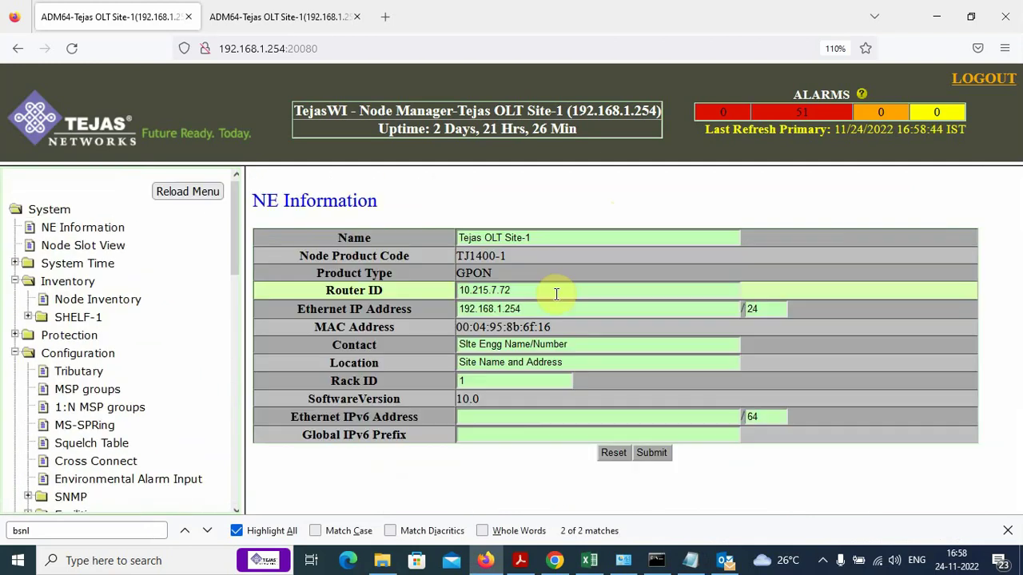
Check the Router ID on the NE Information page against the OLT's management IP
{"action": "left_click", "coordinate": [556, 294]}
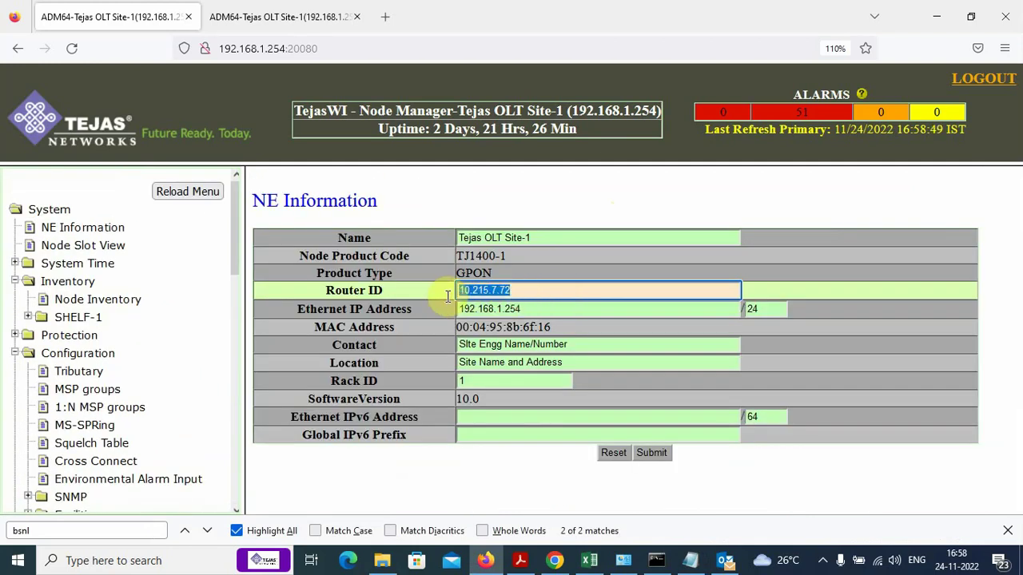
{"action": "left_click", "coordinate": [427, 291]}
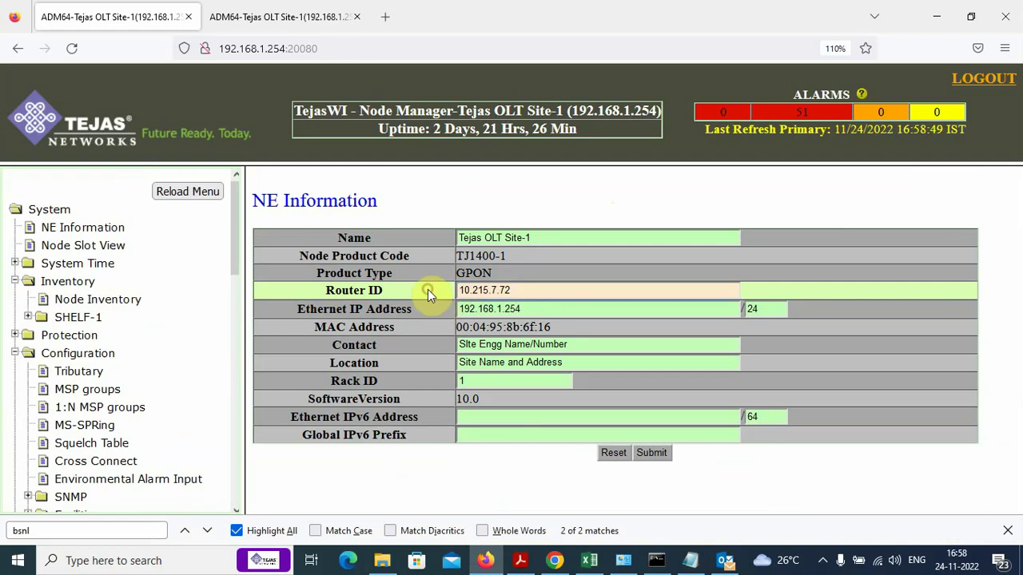